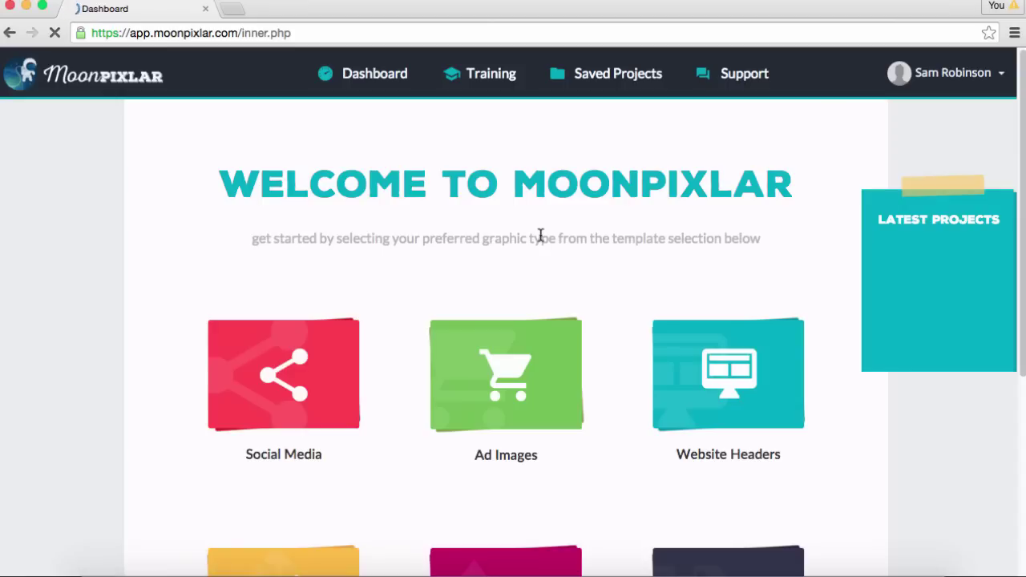
# Step: Start a Combination Marks logo project and apply the lightbulb logo theme
pyautogui.scroll(-5, 542, 236)
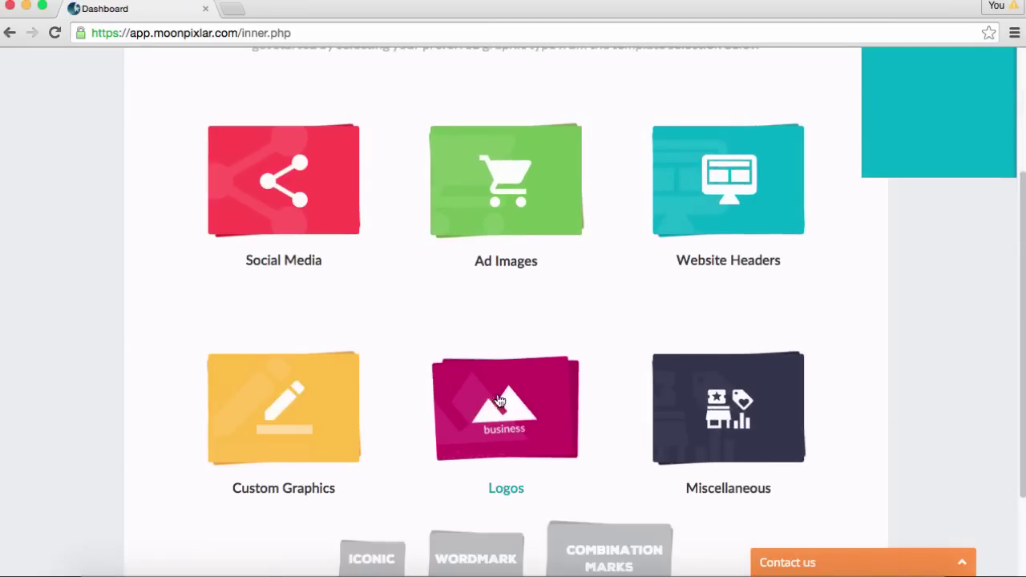
pyautogui.scroll(-3, 544, 400)
pyautogui.click(593, 441)
pyautogui.click(521, 364)
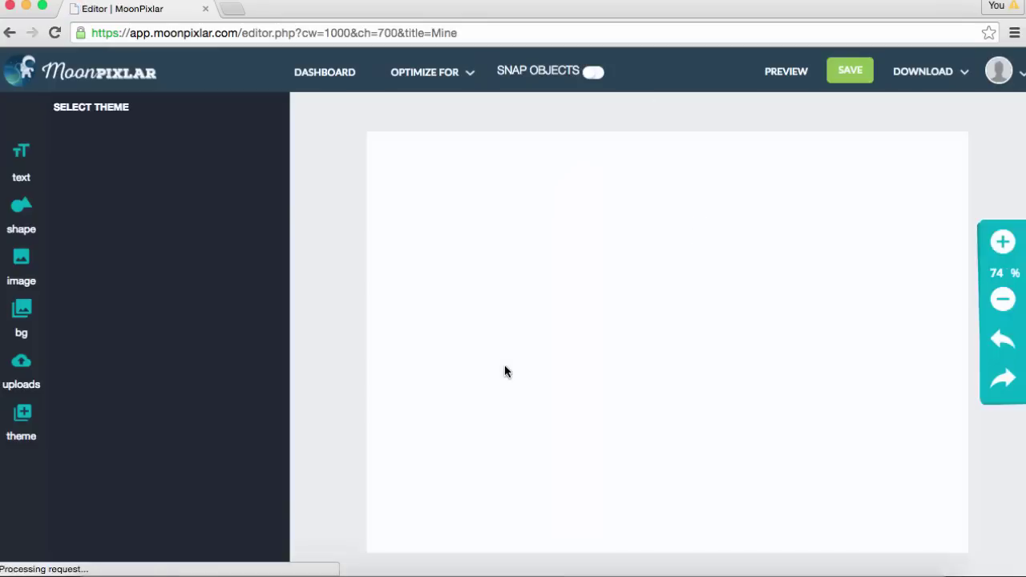
pyautogui.scroll(-2, 240, 240)
pyautogui.scroll(-4, 232, 201)
pyautogui.click(160, 304)
pyautogui.click(673, 332)
# Step: Retype and reposition the logo words so the headline reads 'how easy!'
pyautogui.doubleClick(678, 338)
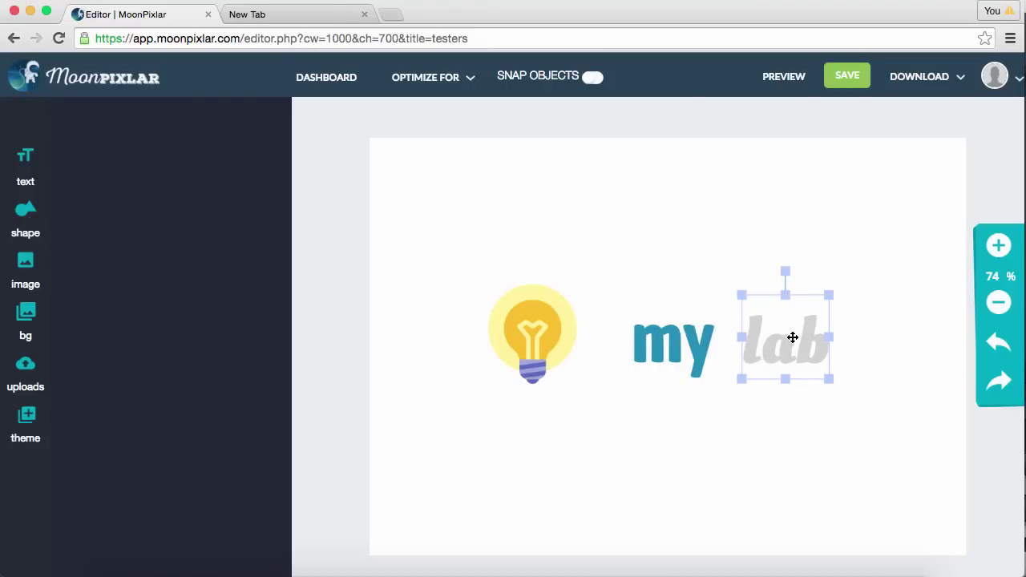
pyautogui.doubleClick(792, 338)
pyautogui.write('logo')
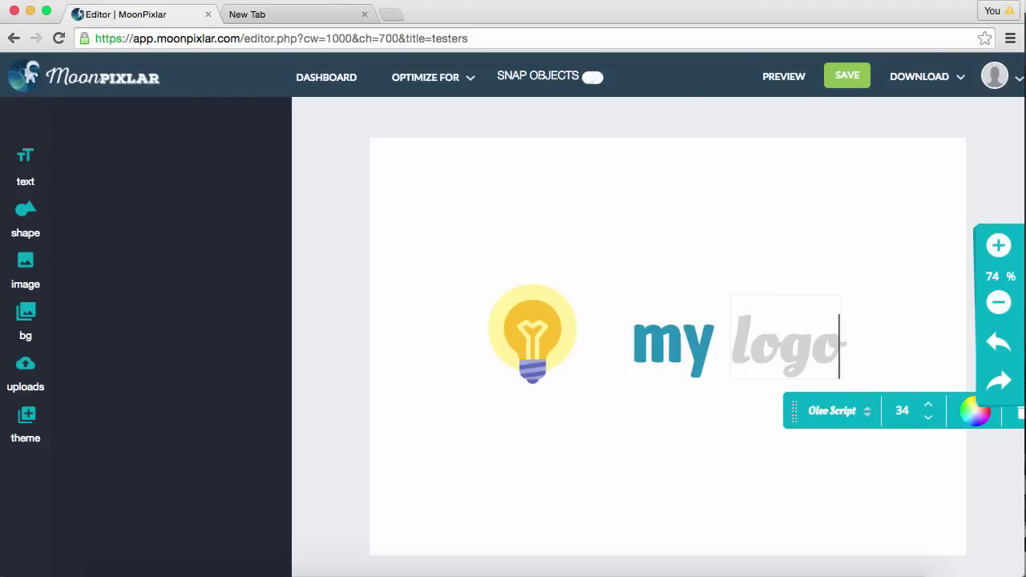
pyautogui.click(657, 392)
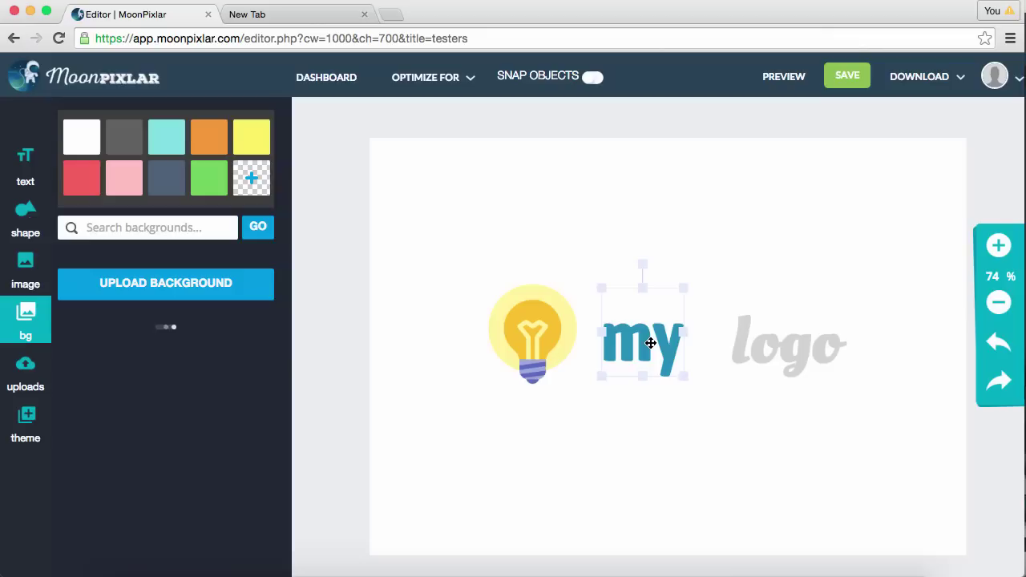
pyautogui.moveTo(650, 343); pyautogui.dragTo(639, 340)
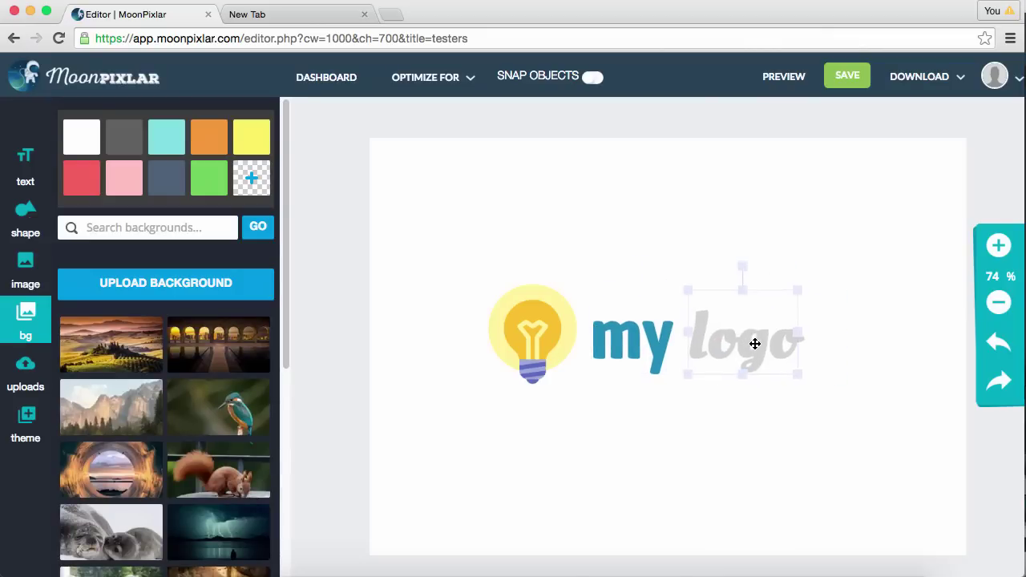
pyautogui.click(863, 373)
pyautogui.doubleClick(635, 347)
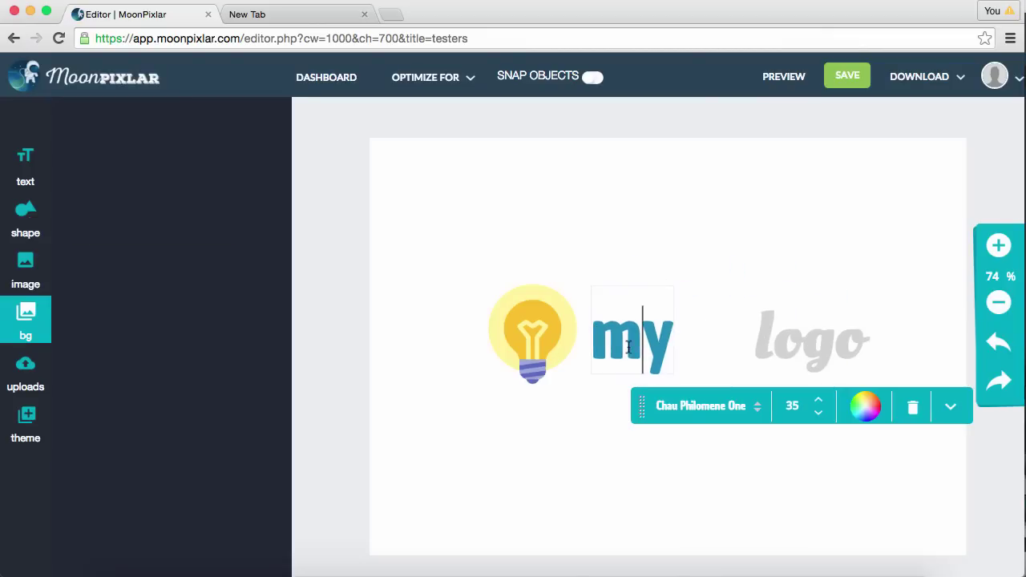
pyautogui.write('how')
pyautogui.click(664, 377)
pyautogui.moveTo(664, 339); pyautogui.dragTo(682, 339)
pyautogui.doubleClick(784, 342)
pyautogui.write('easy!')
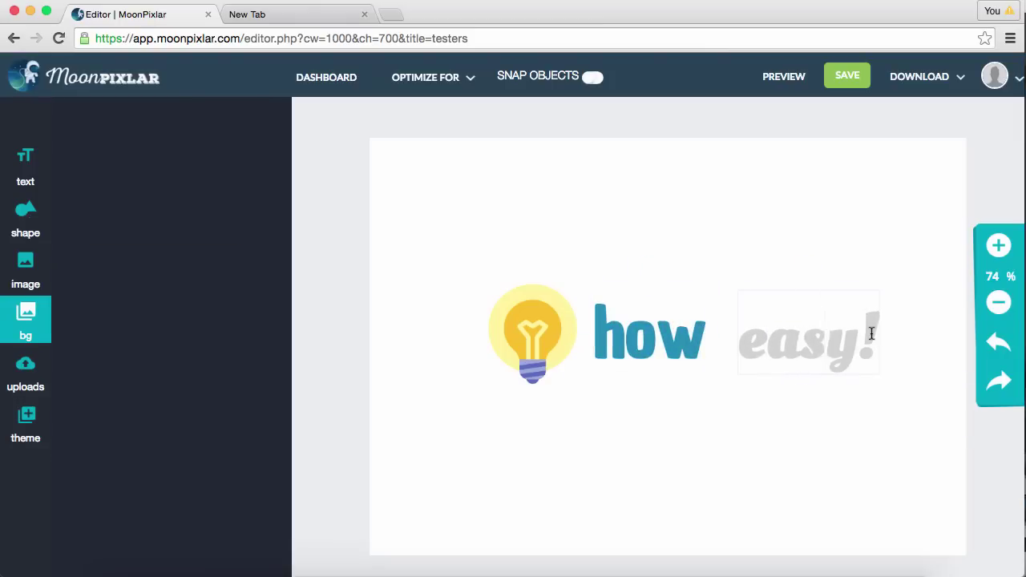
pyautogui.click(845, 356)
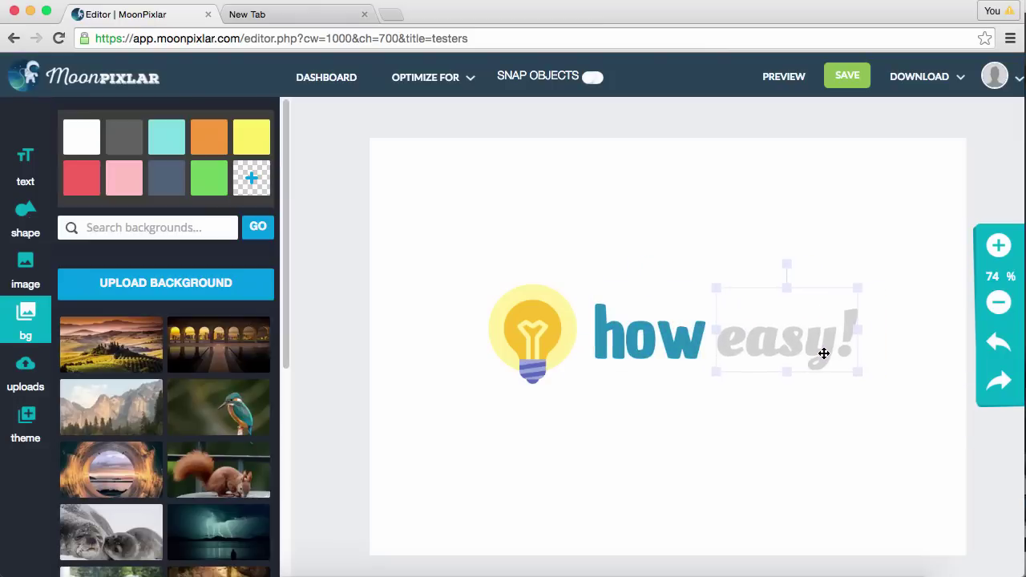
# Step: Add a Medium Text tagline 'IMAGINE WHAT ELSE YOU COULD DO' centred under the headline
pyautogui.click(26, 183)
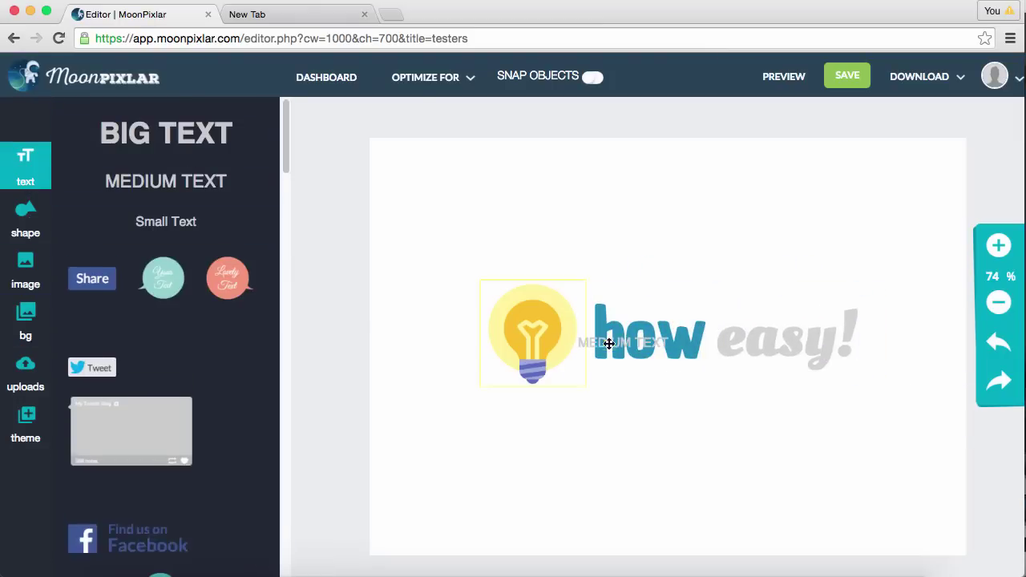
pyautogui.moveTo(166, 178); pyautogui.dragTo(656, 395)
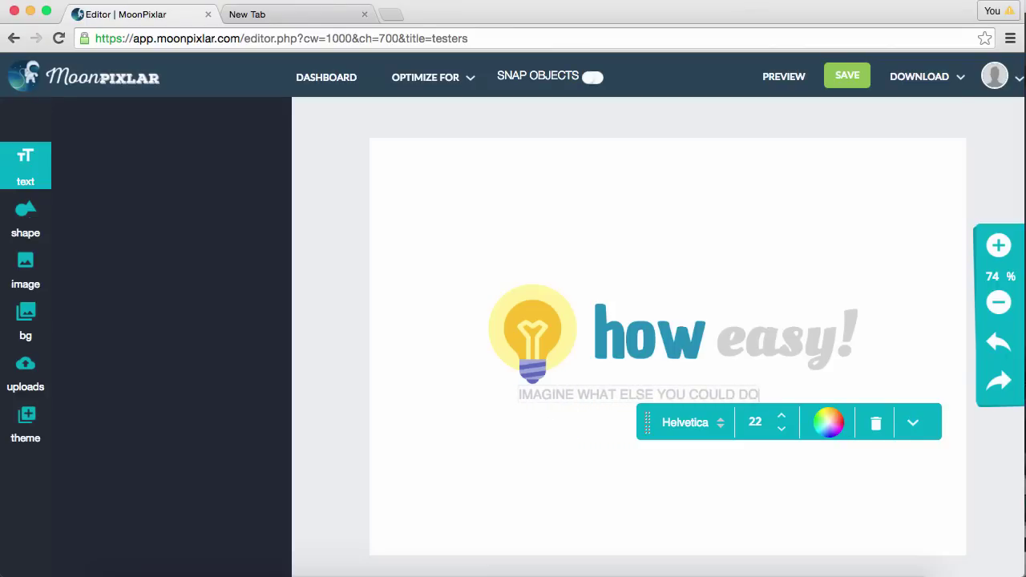
pyautogui.click(552, 470)
pyautogui.moveTo(606, 396); pyautogui.dragTo(670, 396)
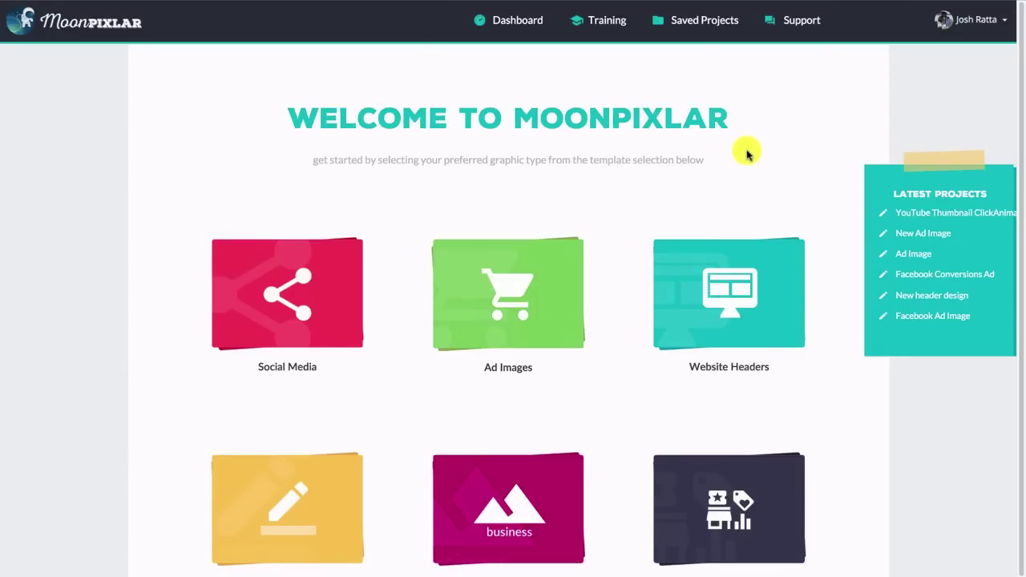
pyautogui.scroll(-1, 688, 178)
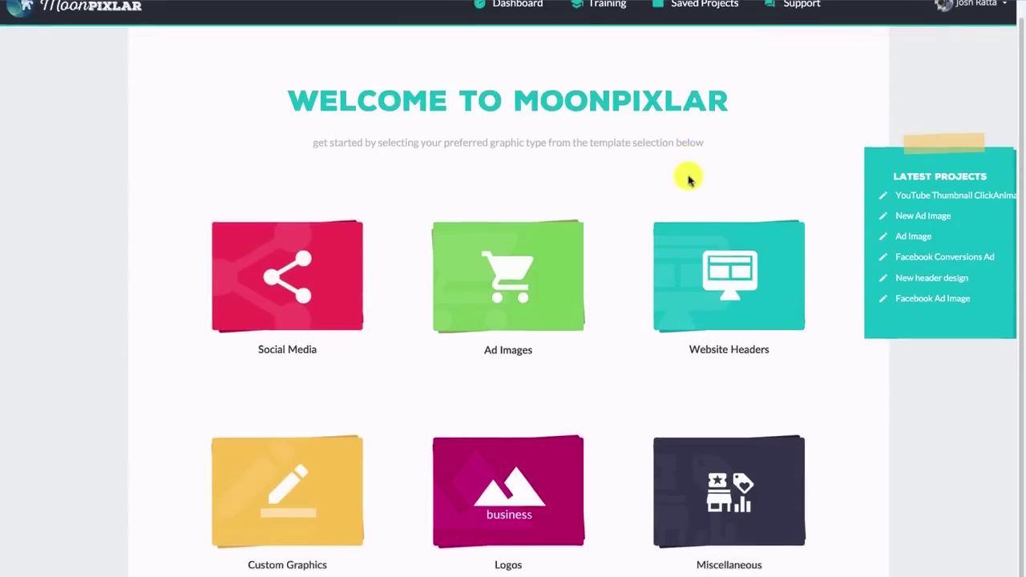
pyautogui.scroll(-2, 687, 178)
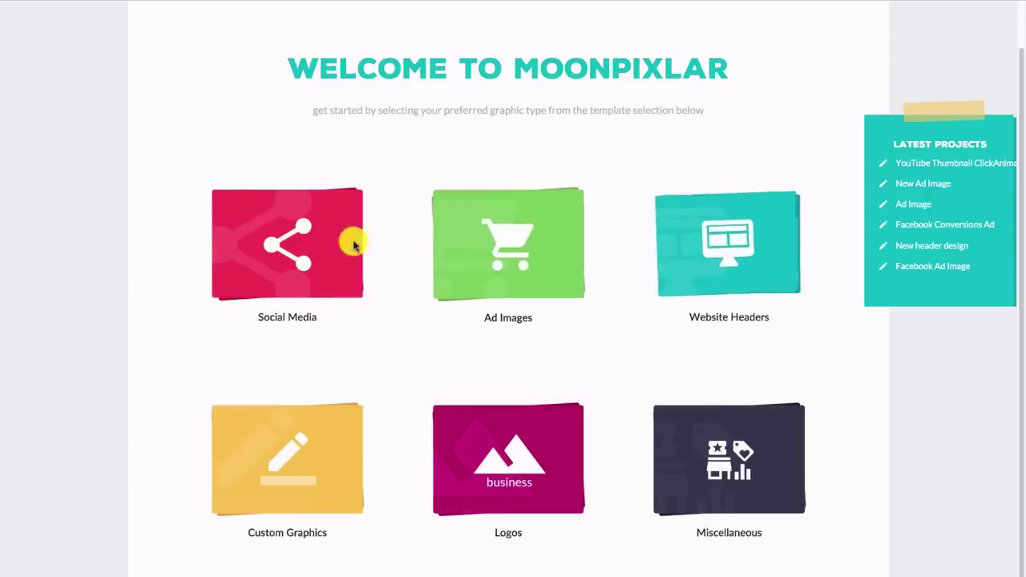
pyautogui.click(271, 247)
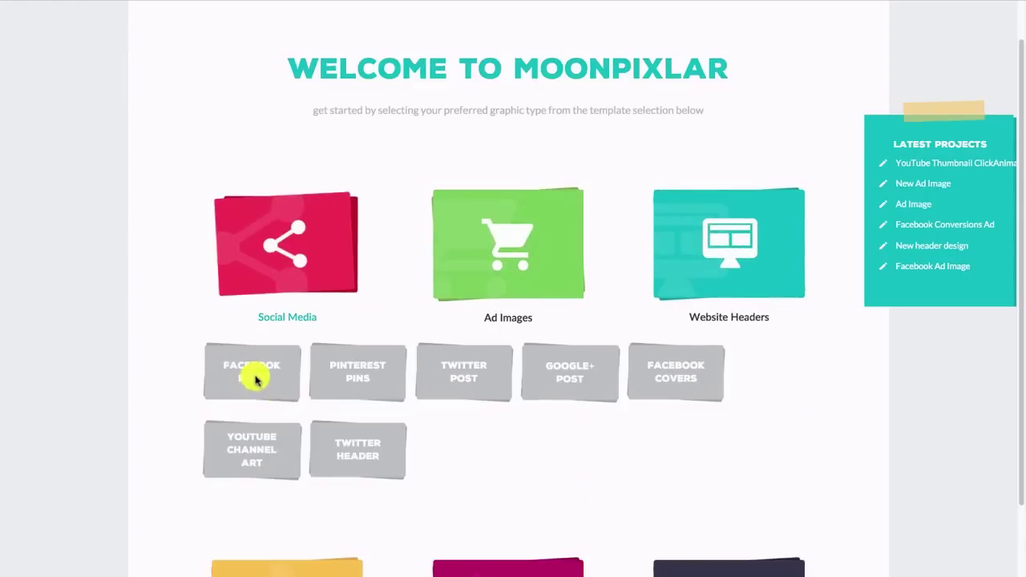
pyautogui.scroll(-1, 255, 380)
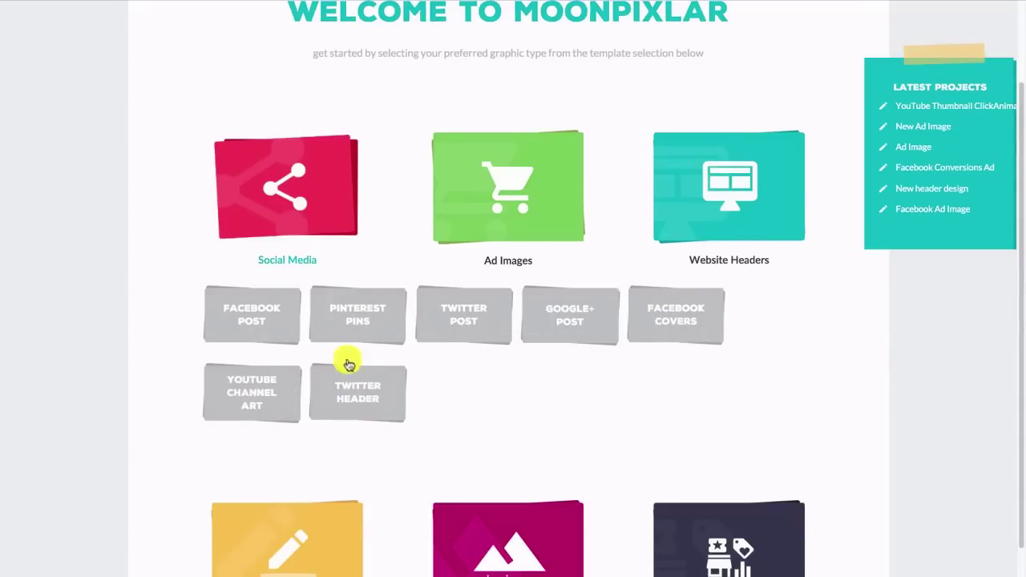
pyautogui.click(561, 201)
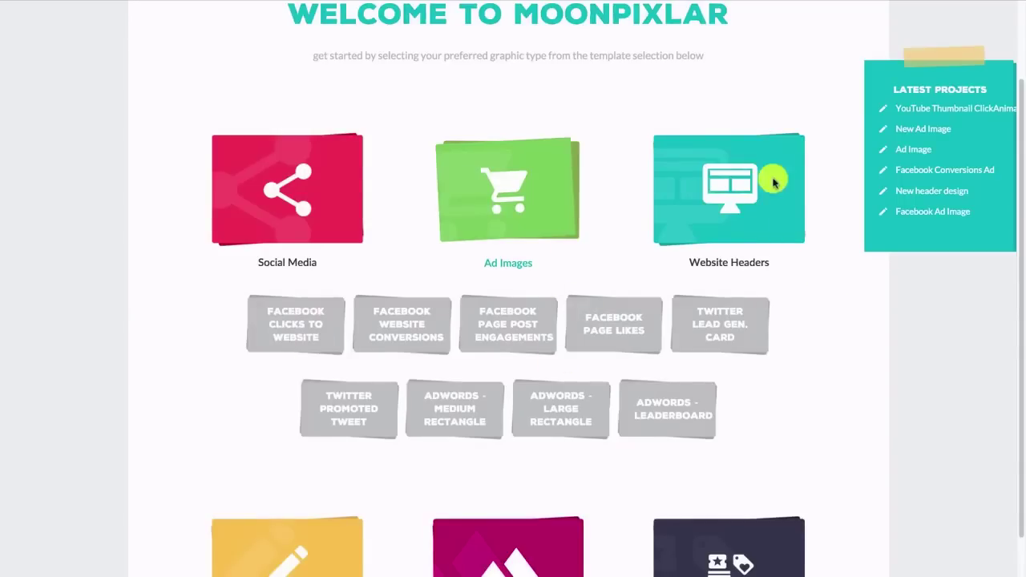
pyautogui.click(772, 178)
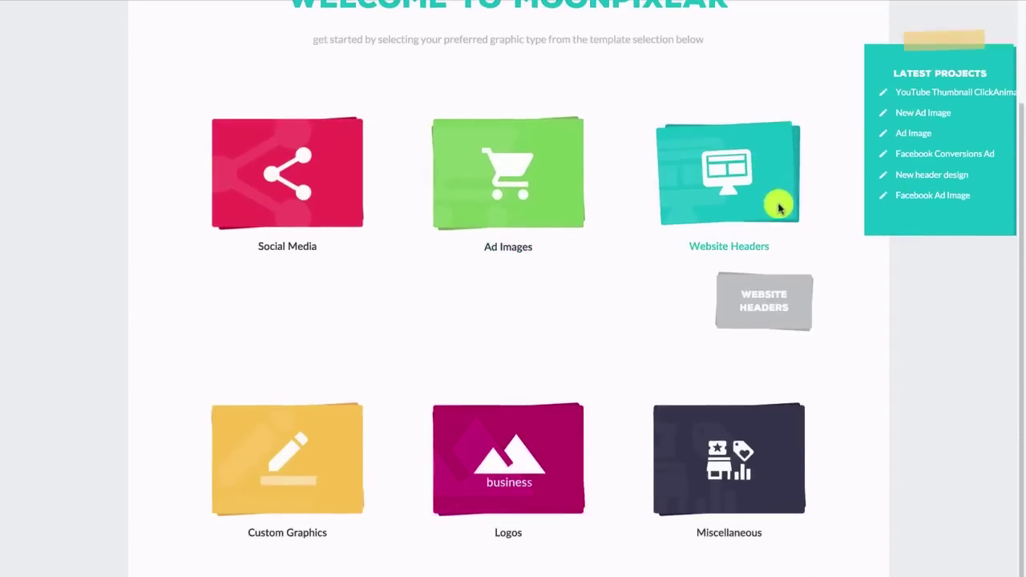
pyautogui.click(747, 411)
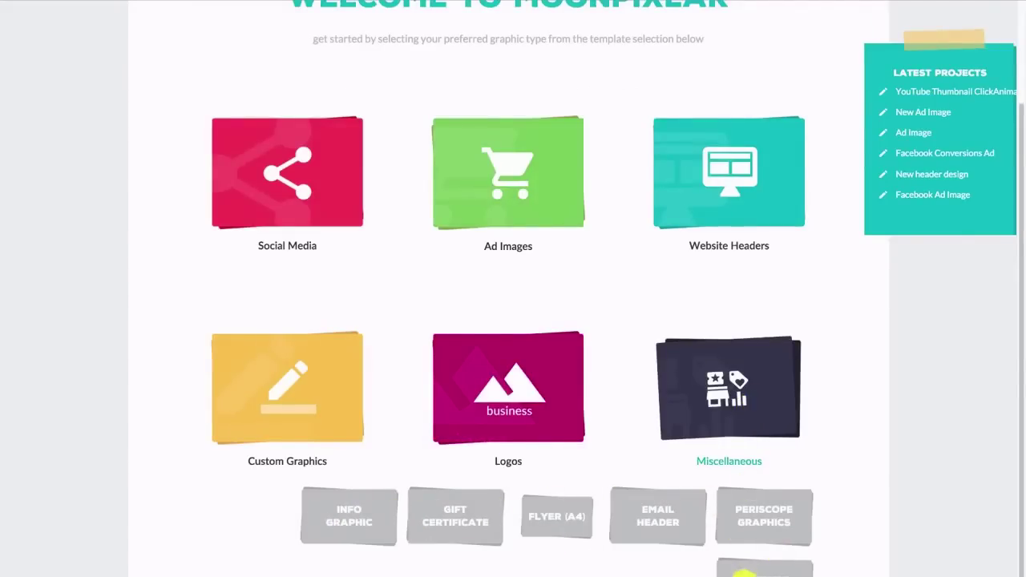
pyautogui.click(499, 429)
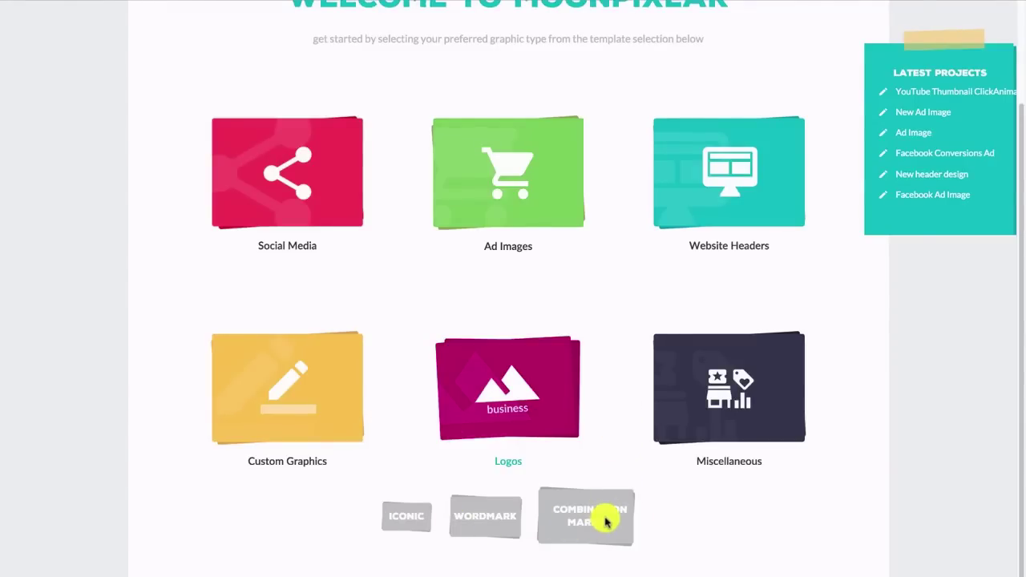
pyautogui.click(339, 385)
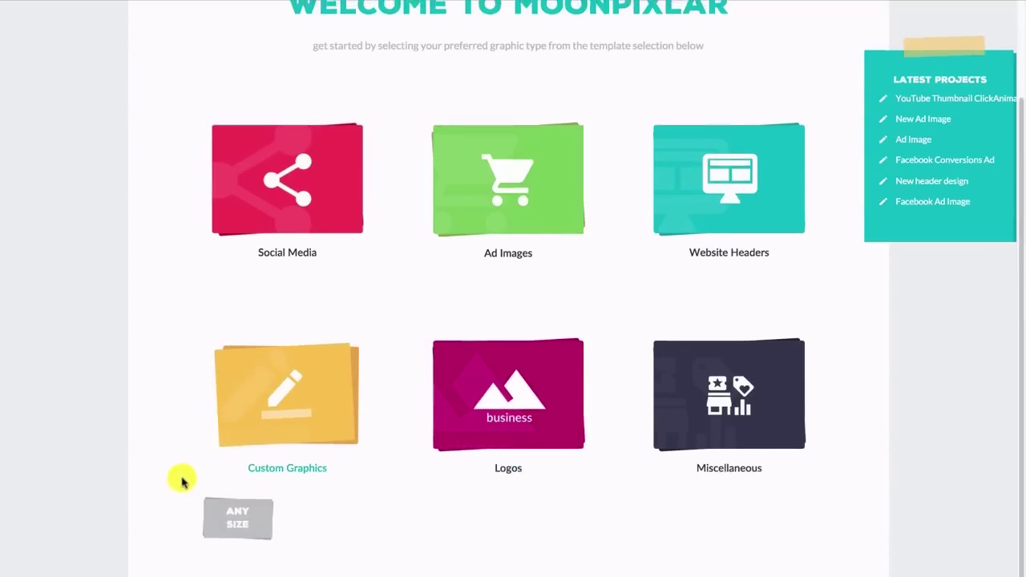
pyautogui.scroll(1, 183, 481)
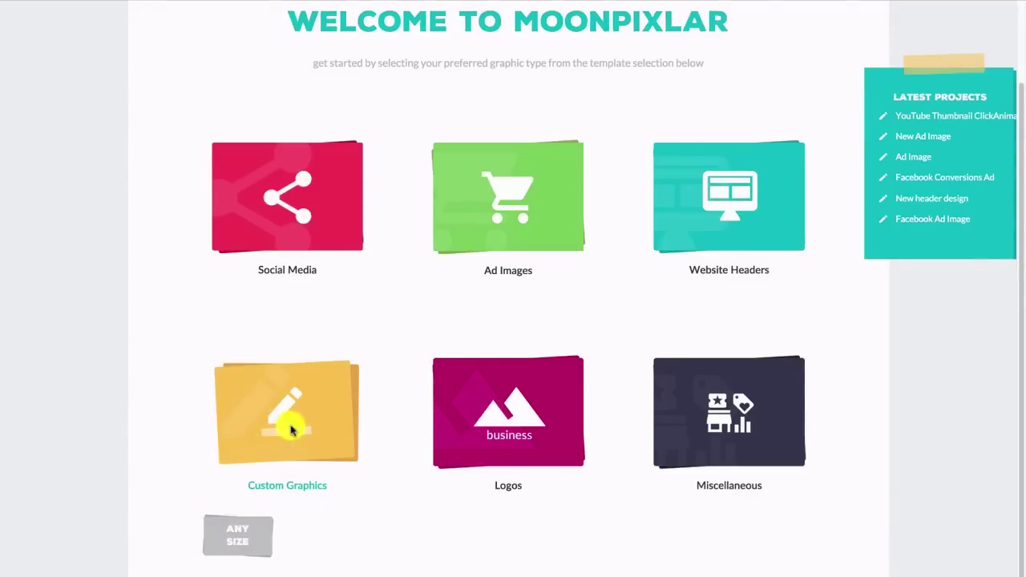
pyautogui.scroll(3, 291, 430)
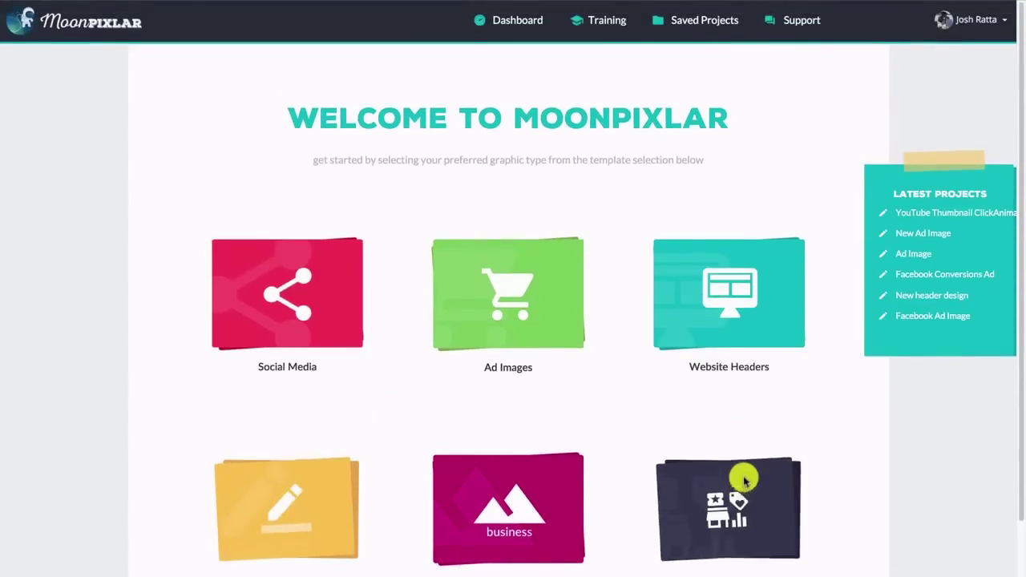
# Step: Create a Miscellaneous-type project named for a YouTube thumbnail and open its blank canvas
pyautogui.click(740, 470)
pyautogui.scroll(-3, 689, 377)
pyautogui.click(762, 568)
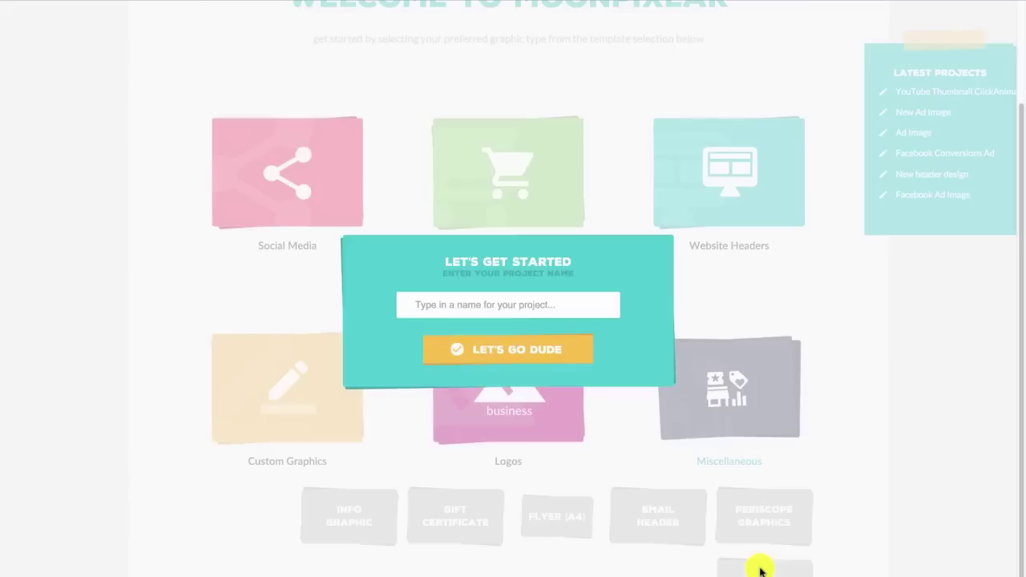
pyautogui.click(589, 305)
pyautogui.write('YouTube Thumb')
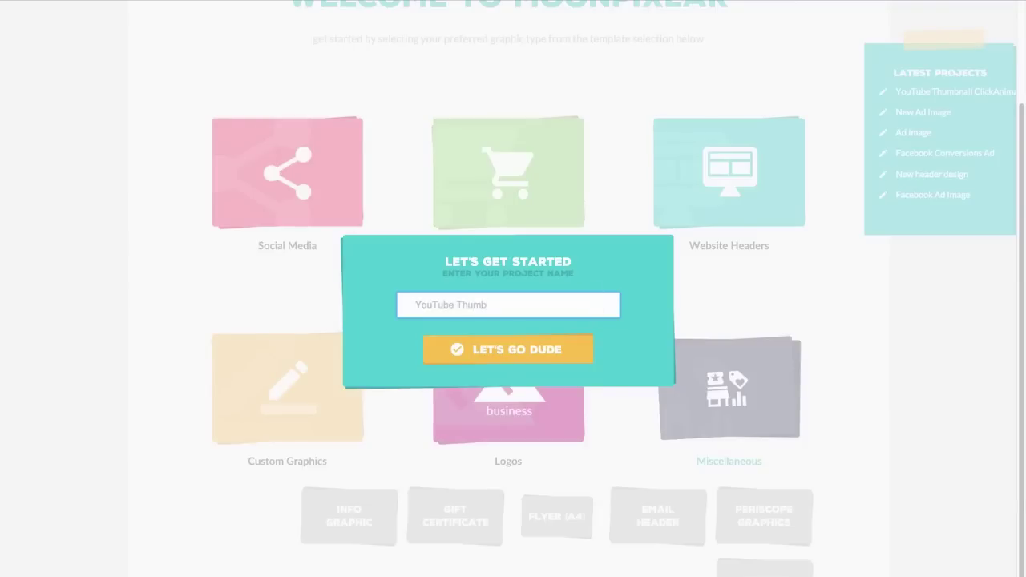
pyautogui.click(520, 348)
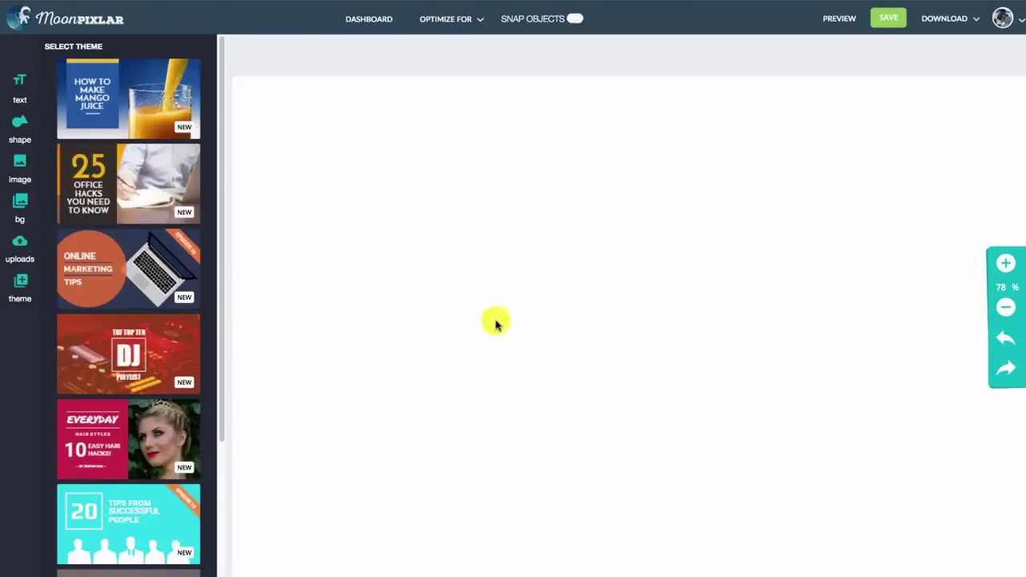
# Step: Apply the Online Marketing Tips theme with its laptop on navy, then select the ONLINE text
pyautogui.scroll(-3, 220, 65)
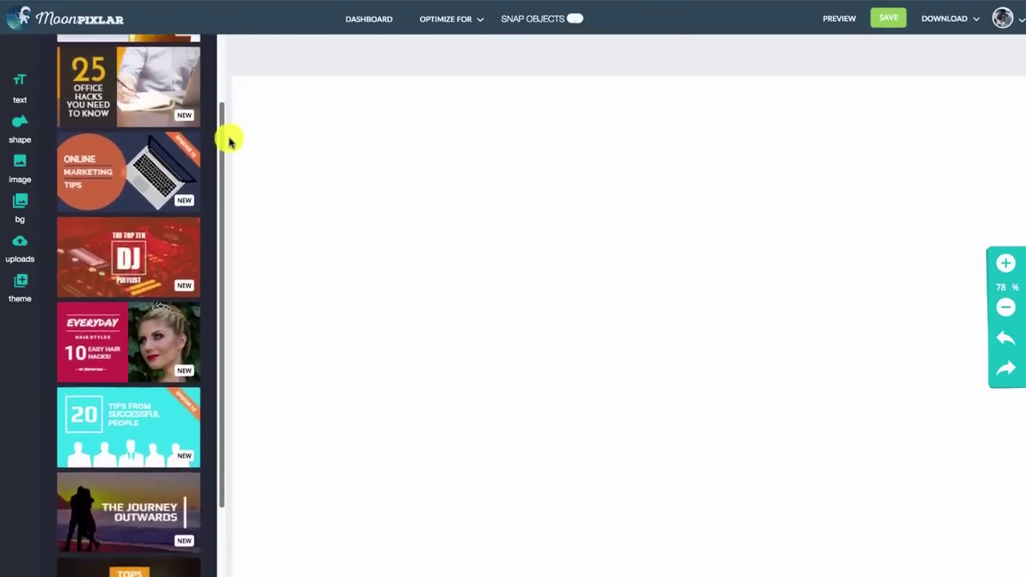
pyautogui.scroll(-3, 229, 160)
pyautogui.scroll(5, 212, 161)
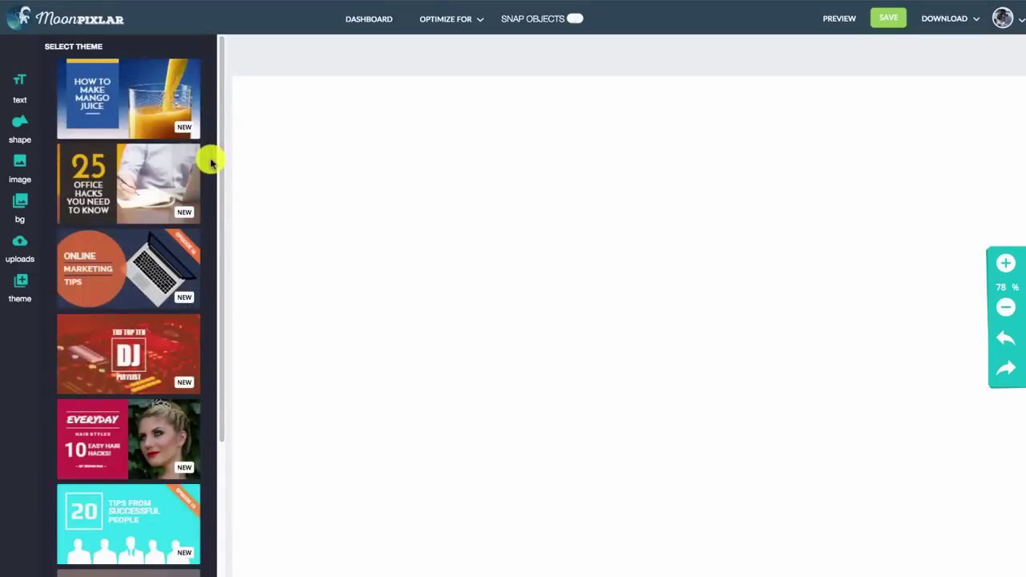
pyautogui.click(1008, 311)
pyautogui.click(1008, 311)
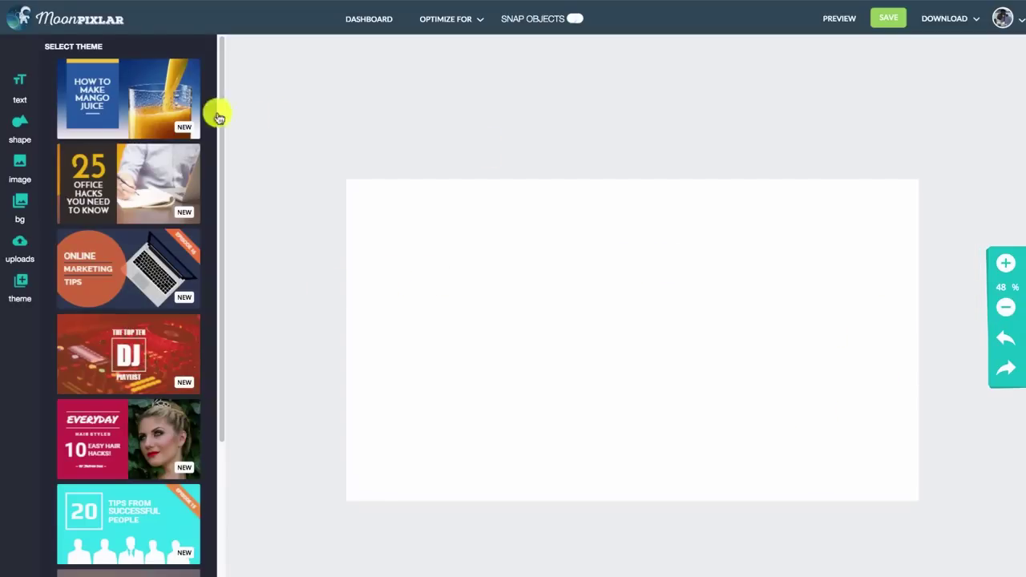
pyautogui.scroll(-1, 223, 95)
pyautogui.moveTo(222, 95); pyautogui.dragTo(222, 155)
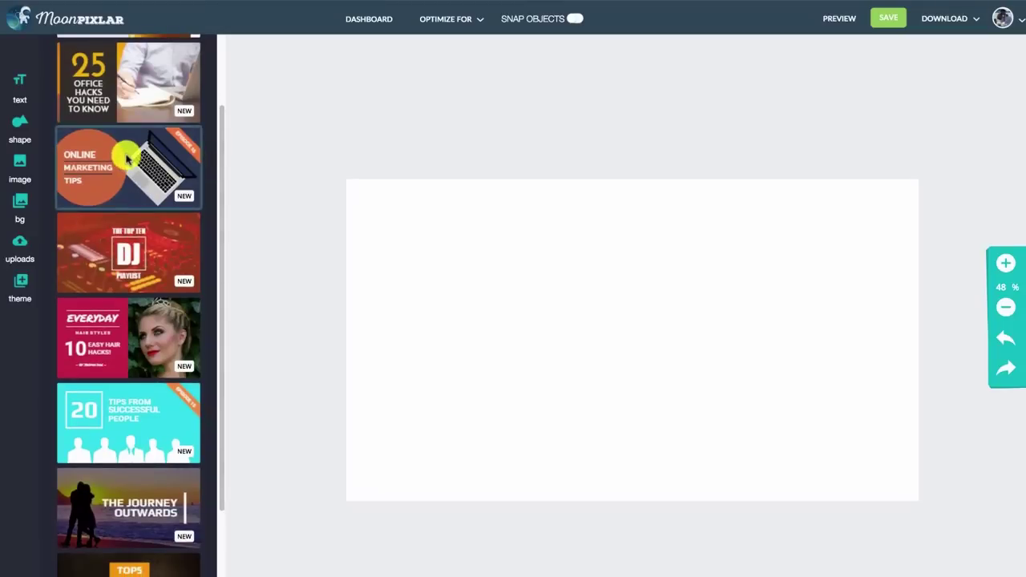
pyautogui.scroll(-3, 149, 166)
pyautogui.scroll(2, 152, 183)
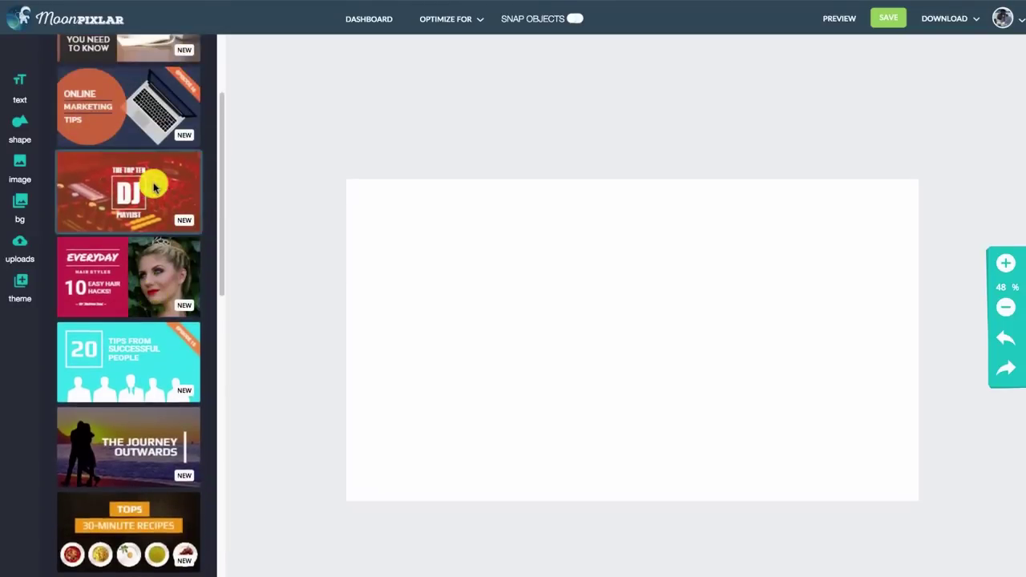
pyautogui.scroll(1, 152, 187)
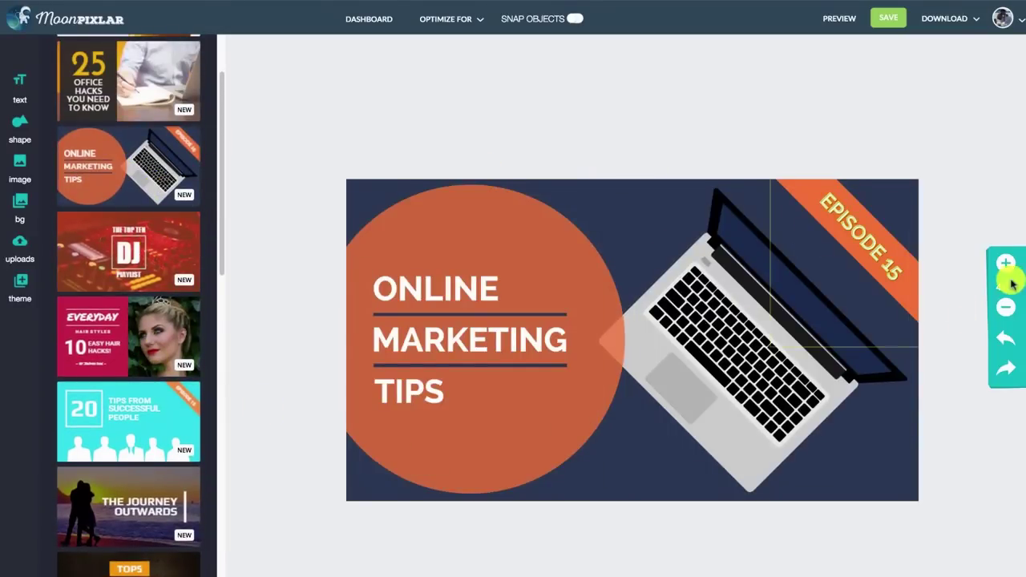
pyautogui.click(1005, 262)
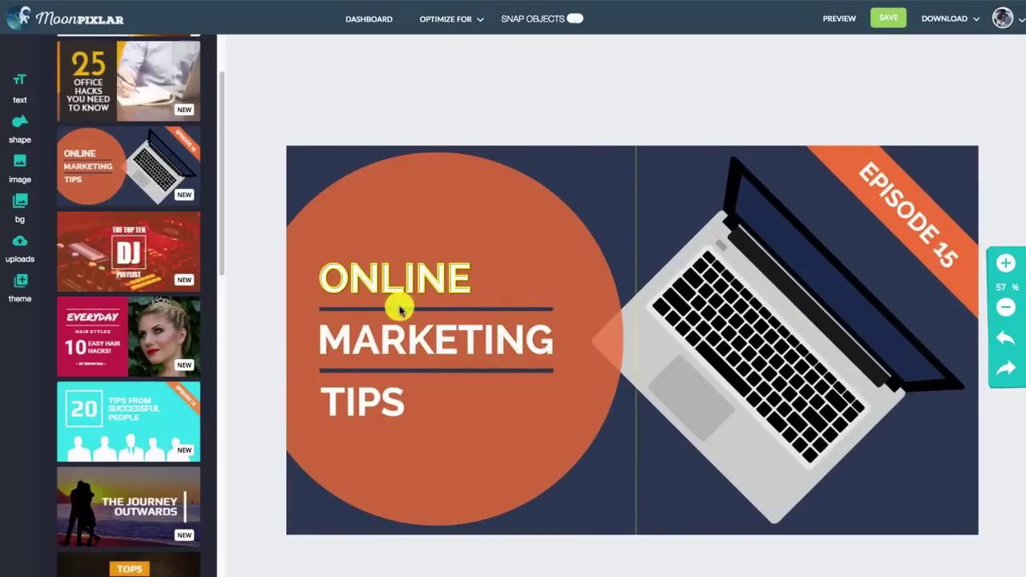
pyautogui.click(376, 287)
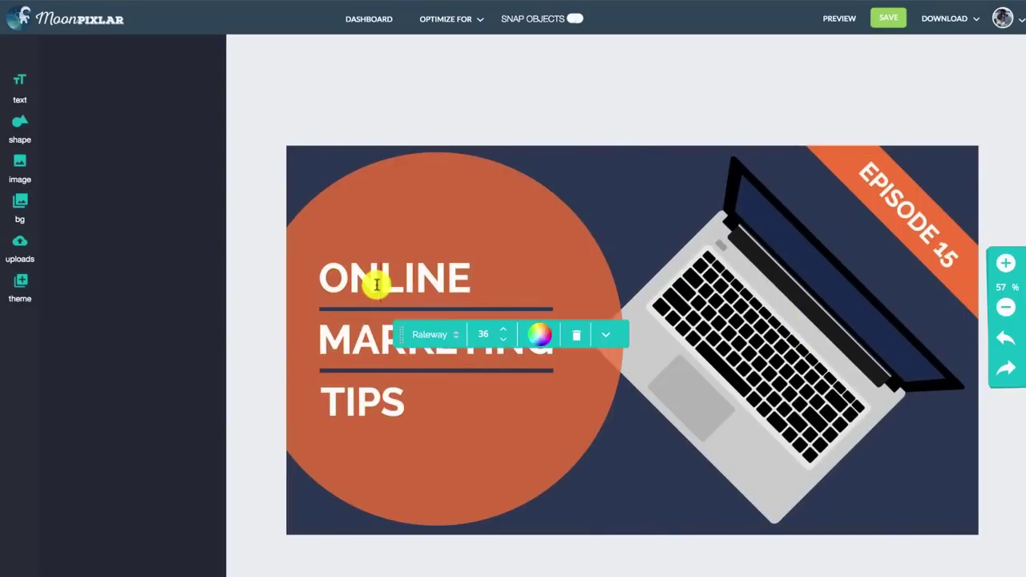
# Step: Replace ONLINE with VIDEO, align it with MARKETING, and colour it dark navy
pyautogui.doubleClick(377, 286)
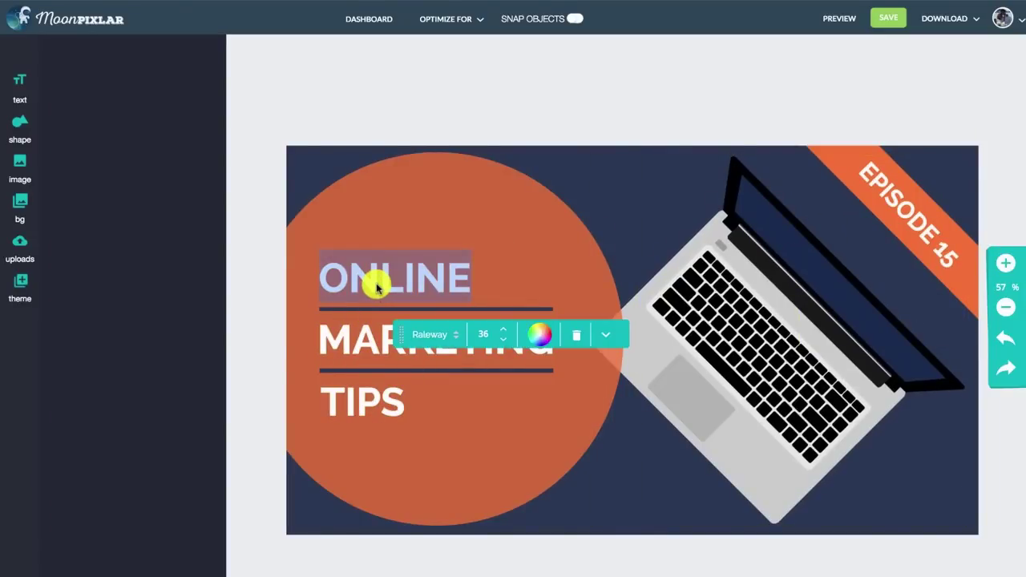
pyautogui.write('VIDEO')
pyautogui.click(543, 83)
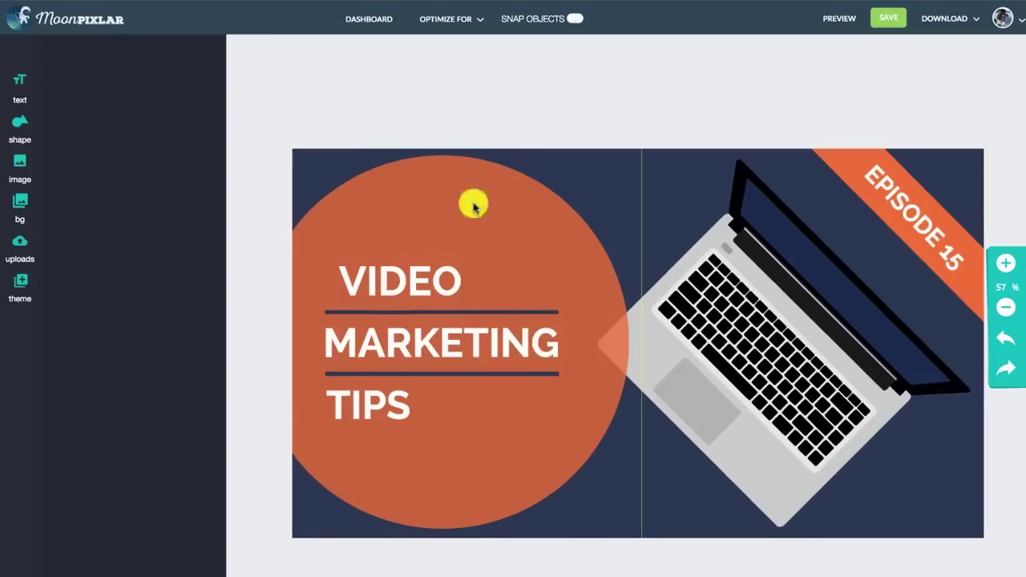
pyautogui.click(429, 274)
pyautogui.moveTo(421, 282); pyautogui.dragTo(417, 286)
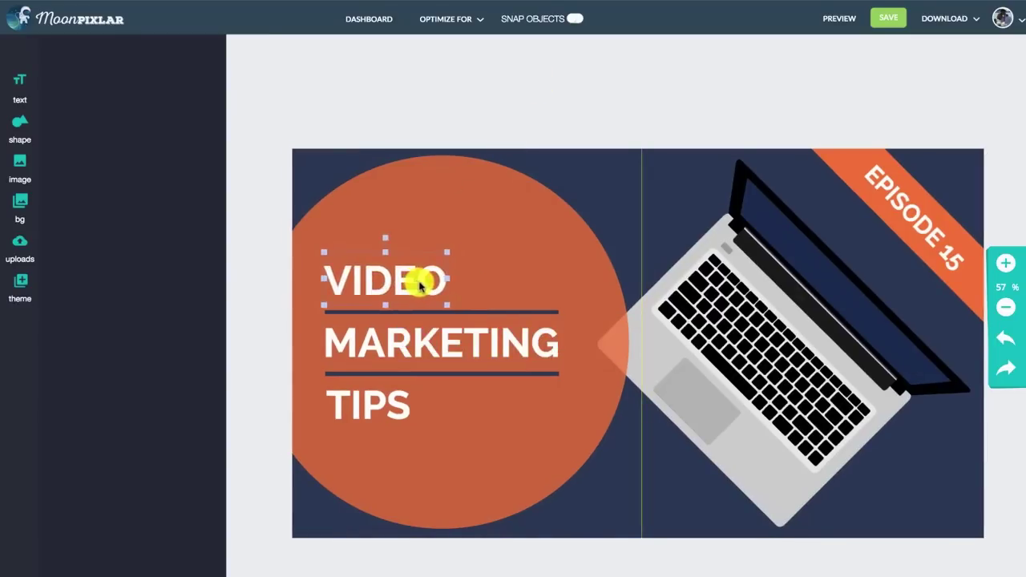
pyautogui.click(422, 283)
pyautogui.click(539, 339)
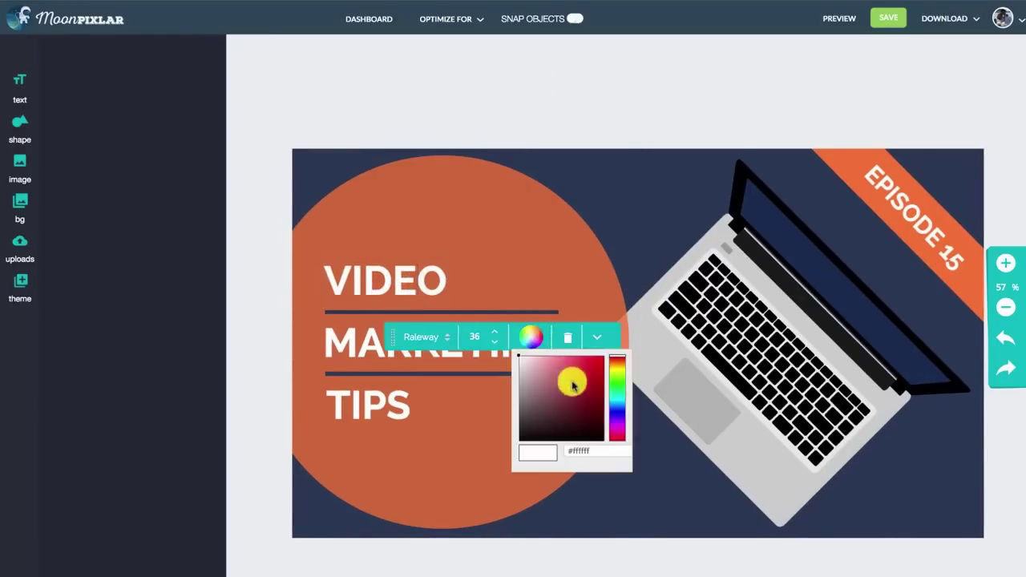
pyautogui.moveTo(584, 366)
pyautogui.mouseDown()
pyautogui.moveTo(538, 413)
pyautogui.moveTo(617, 411)
pyautogui.mouseUp()
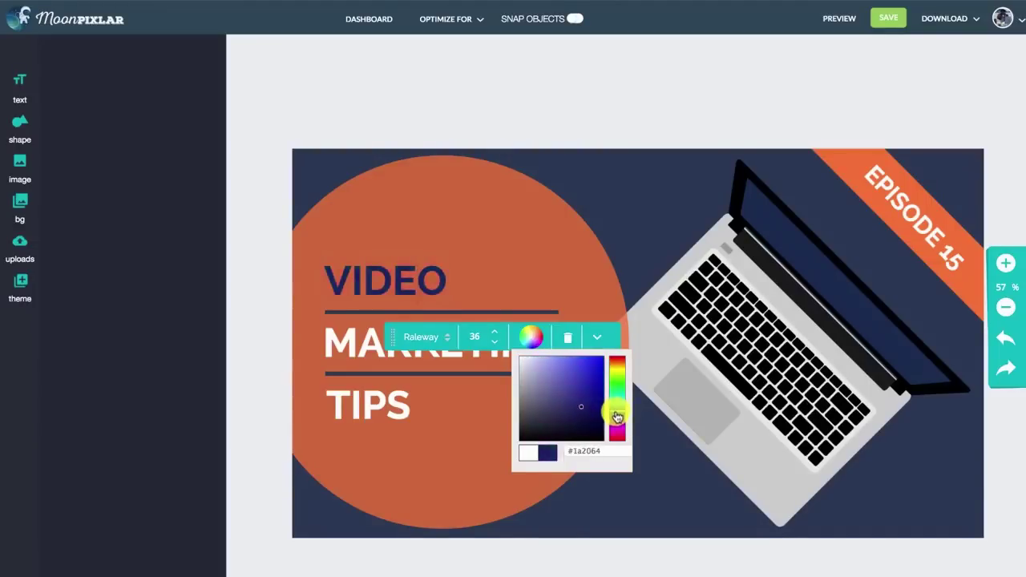
pyautogui.click(579, 414)
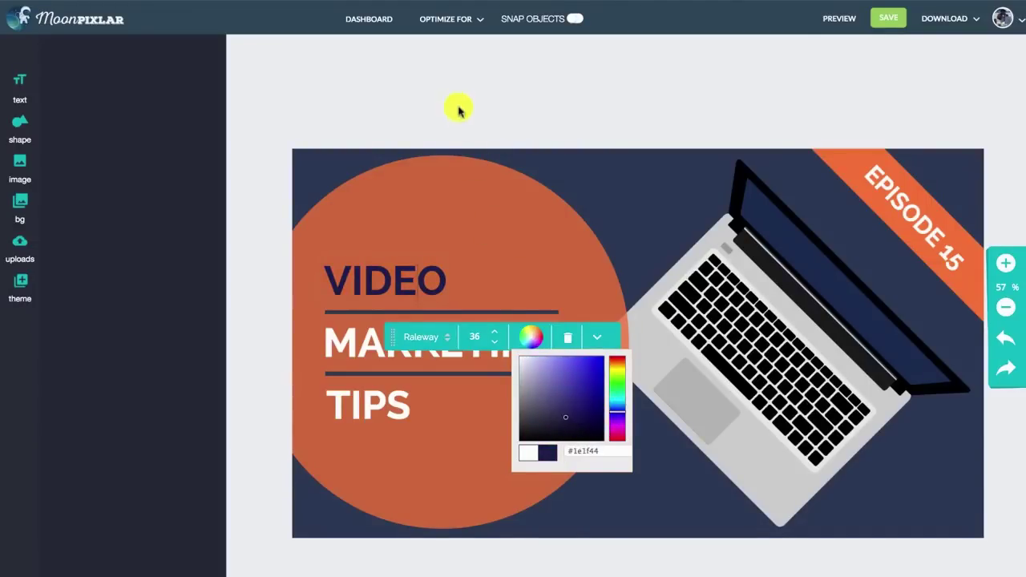
pyautogui.click(470, 172)
# Step: Recolour the orange circle to a pale near-white grey
pyautogui.click(504, 218)
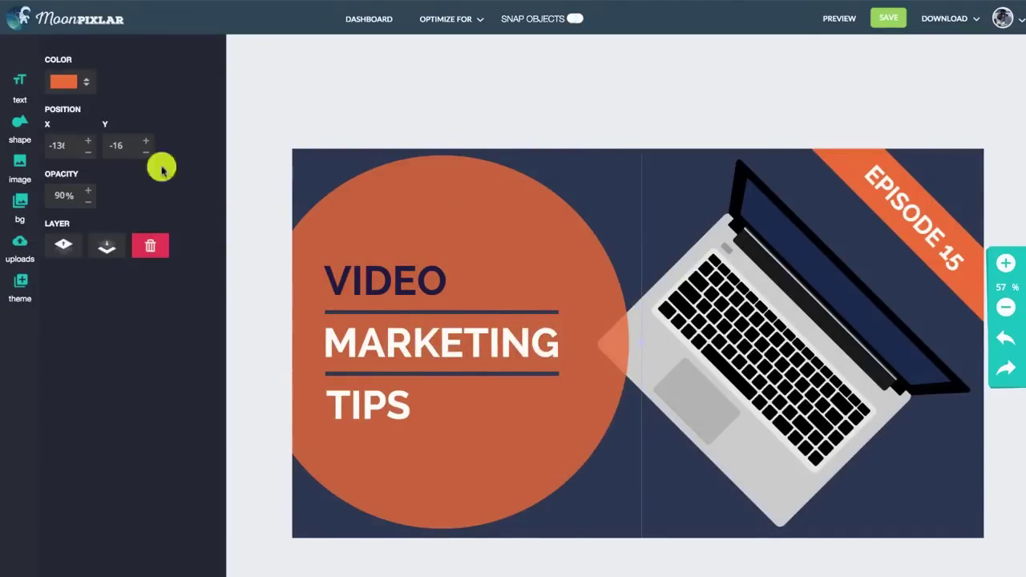
pyautogui.click(64, 81)
pyautogui.click(132, 218)
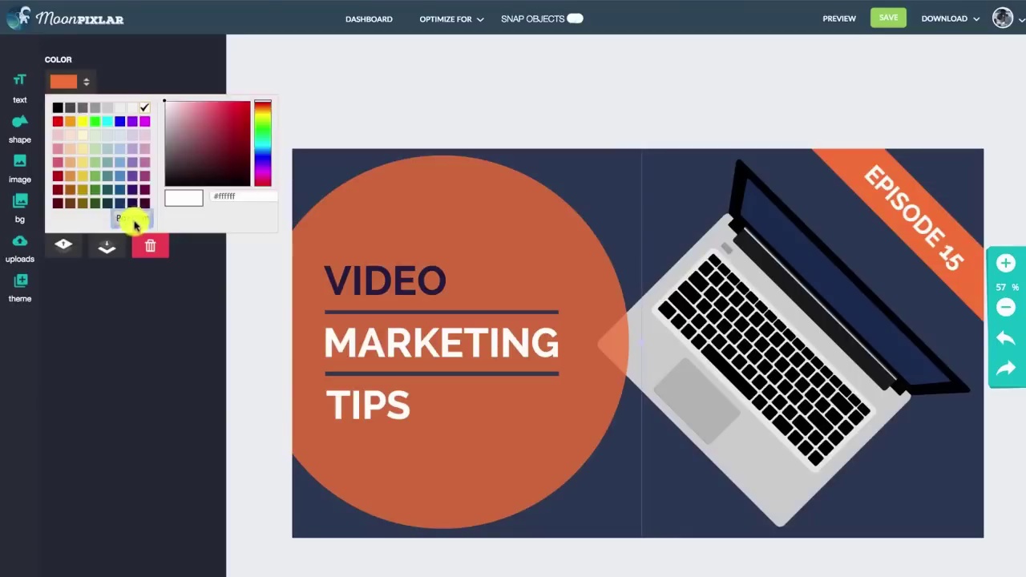
pyautogui.moveTo(262, 109); pyautogui.dragTo(263, 120)
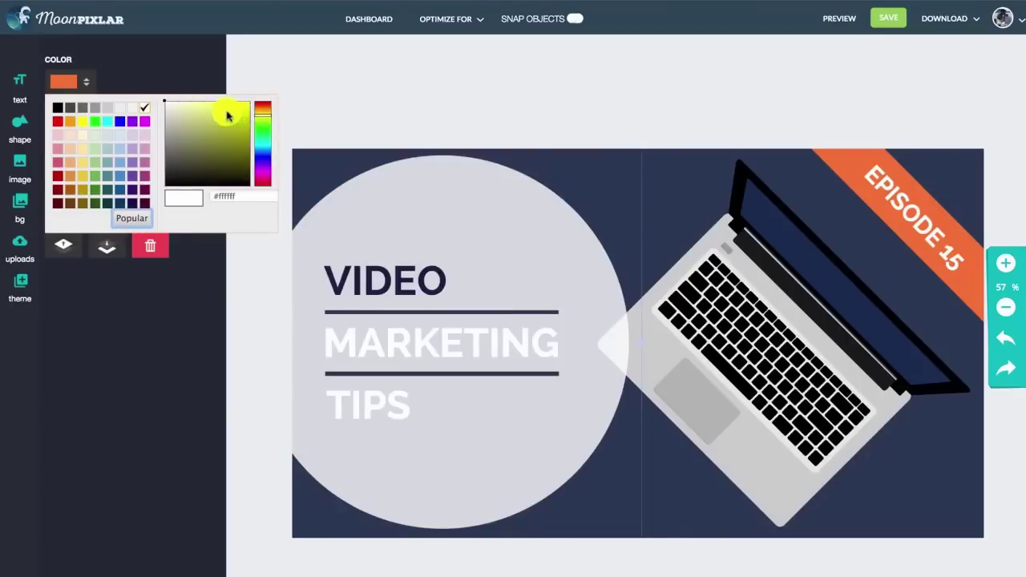
pyautogui.click(519, 70)
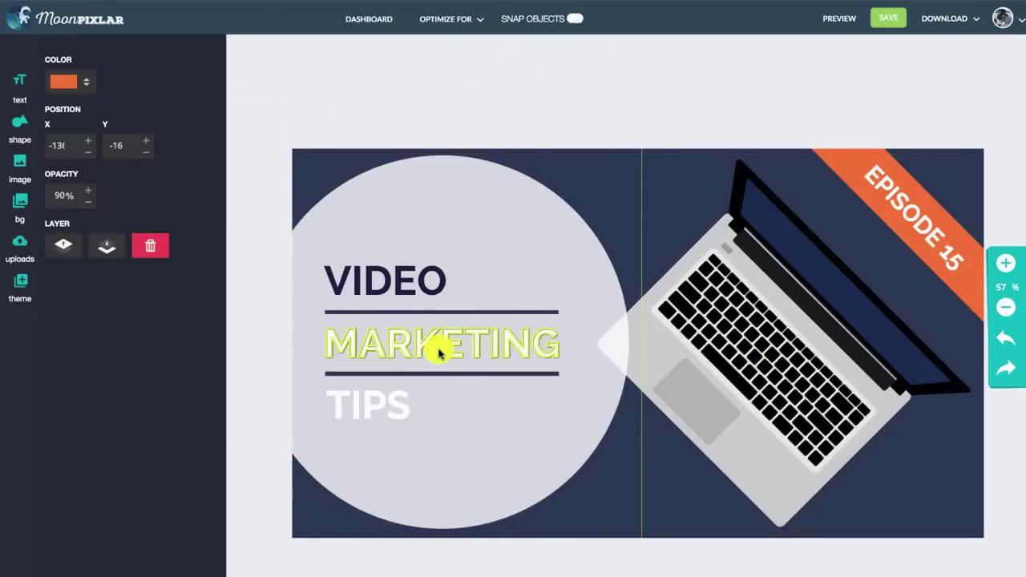
# Step: Set MARKETING in Cabin Sketch after trying other fonts, and nudge it slightly left
pyautogui.click(366, 403)
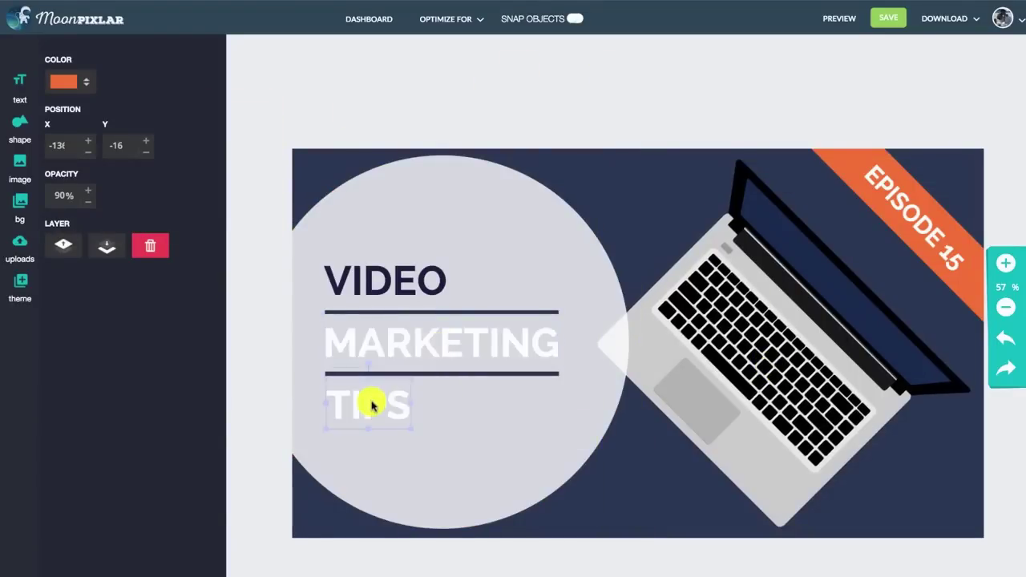
pyautogui.click(420, 343)
pyautogui.click(490, 398)
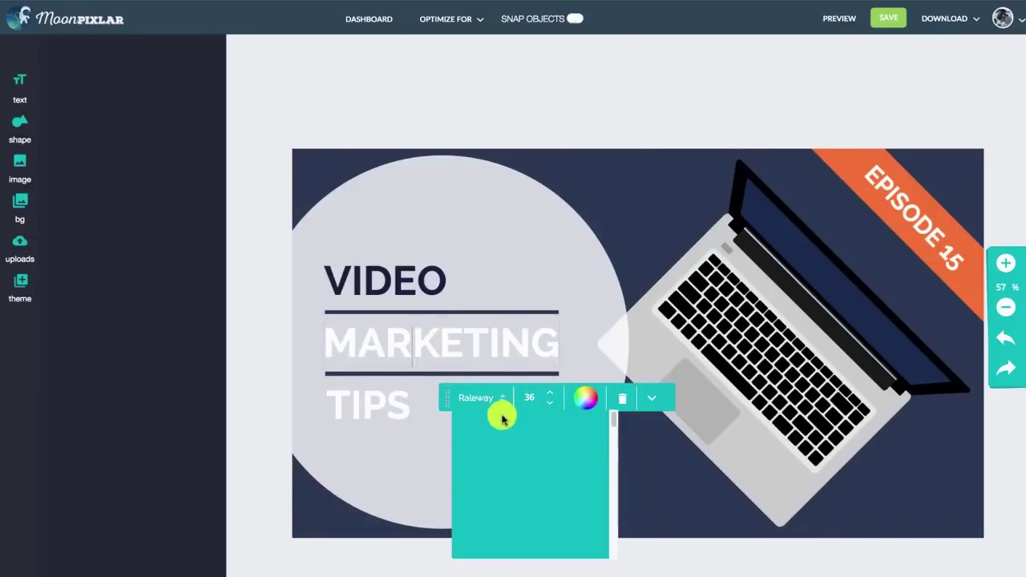
pyautogui.scroll(-2, 609, 431)
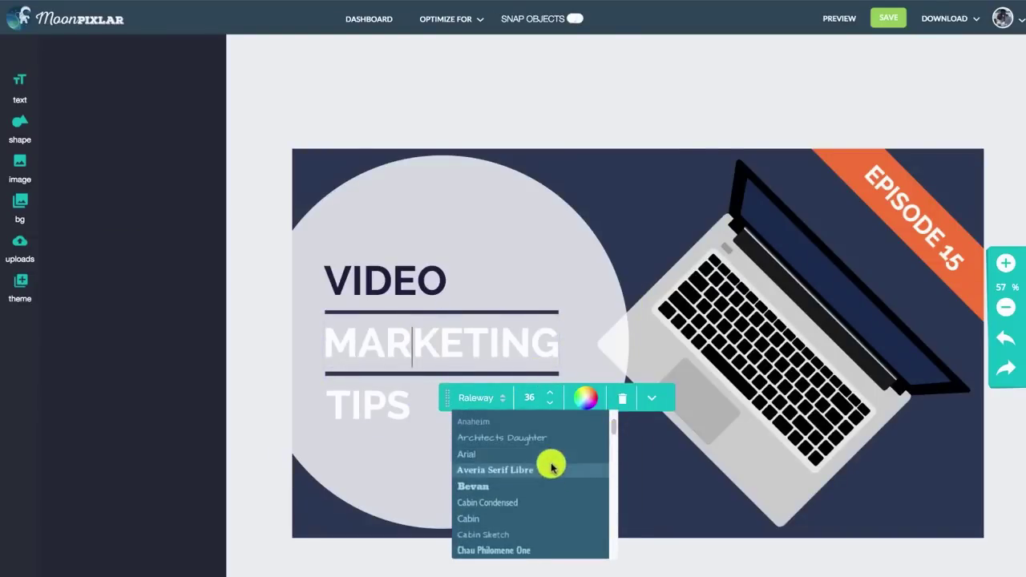
pyautogui.click(550, 465)
pyautogui.click(537, 398)
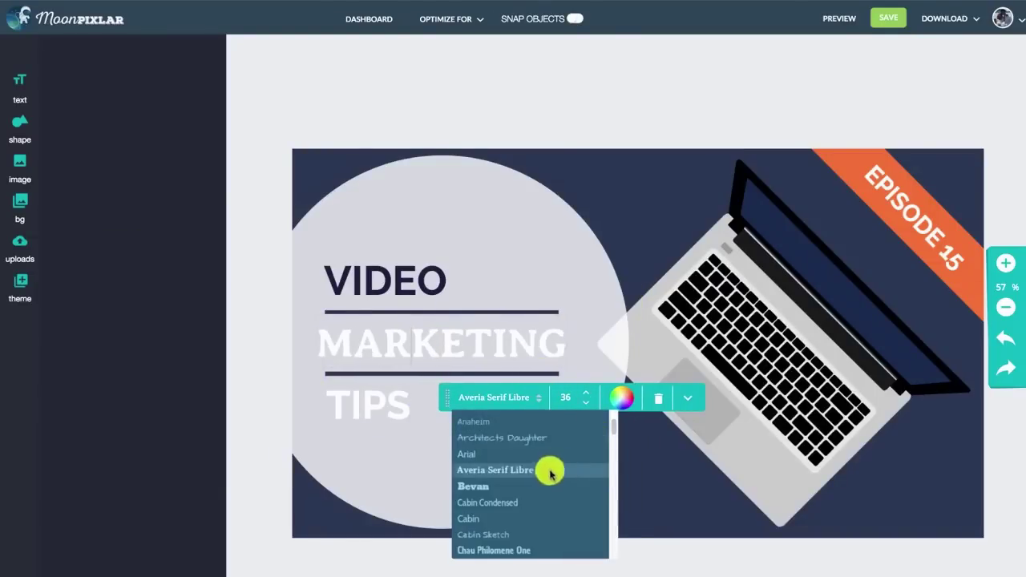
pyautogui.click(544, 436)
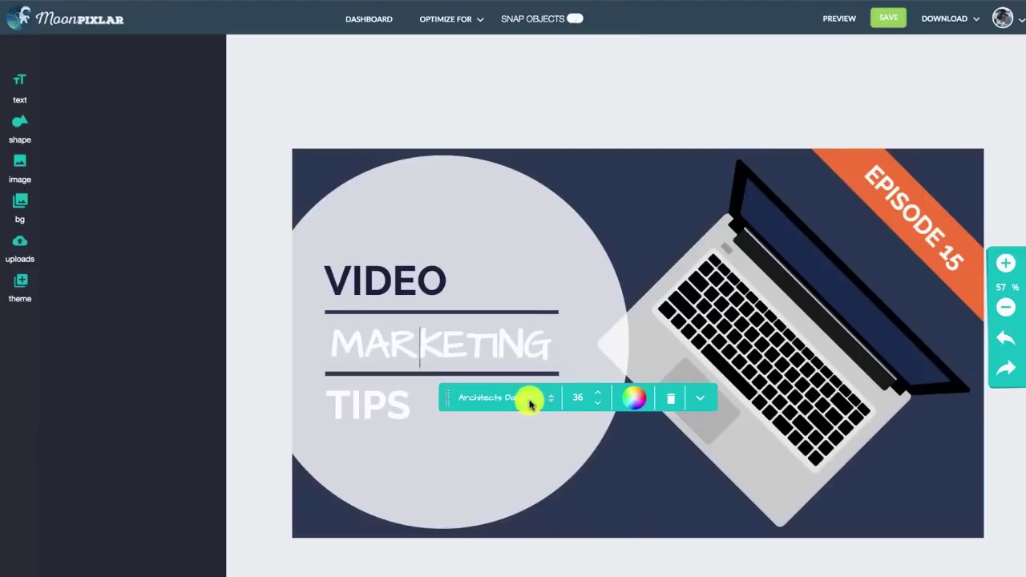
pyautogui.click(529, 403)
pyautogui.scroll(-3, 553, 478)
pyautogui.scroll(2, 549, 468)
pyautogui.scroll(1, 525, 461)
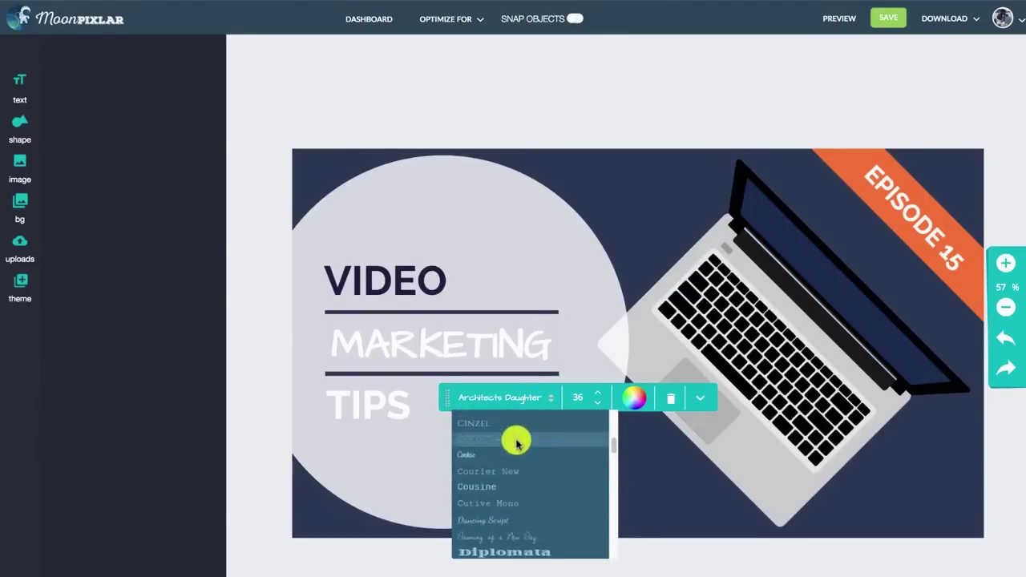
pyautogui.scroll(2, 513, 453)
pyautogui.click(508, 452)
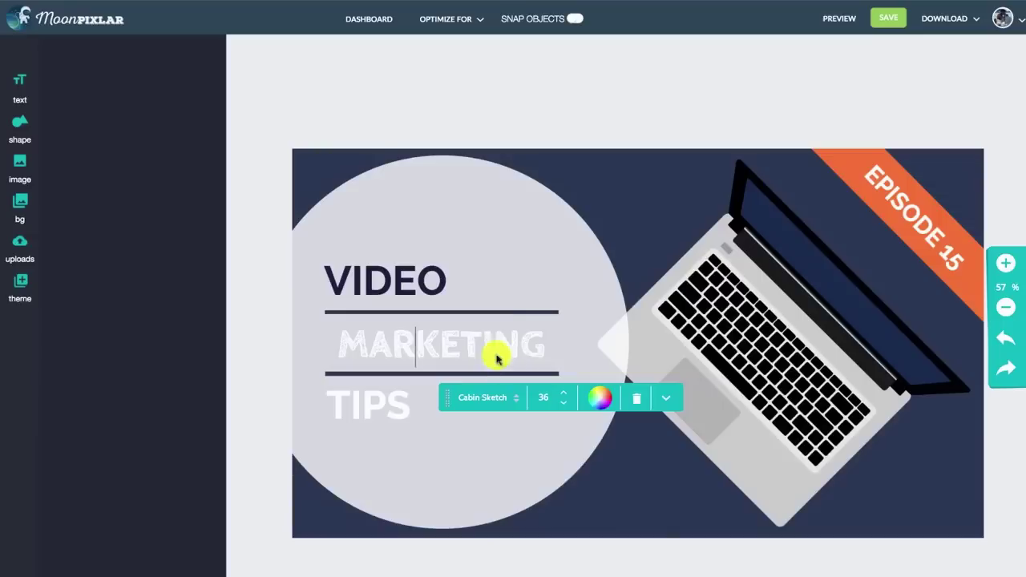
pyautogui.click(510, 145)
pyautogui.moveTo(440, 350); pyautogui.dragTo(430, 344)
# Step: Apply the Cabin Sketch font to TIPS and VIDEO
pyautogui.click(380, 400)
pyautogui.click(422, 455)
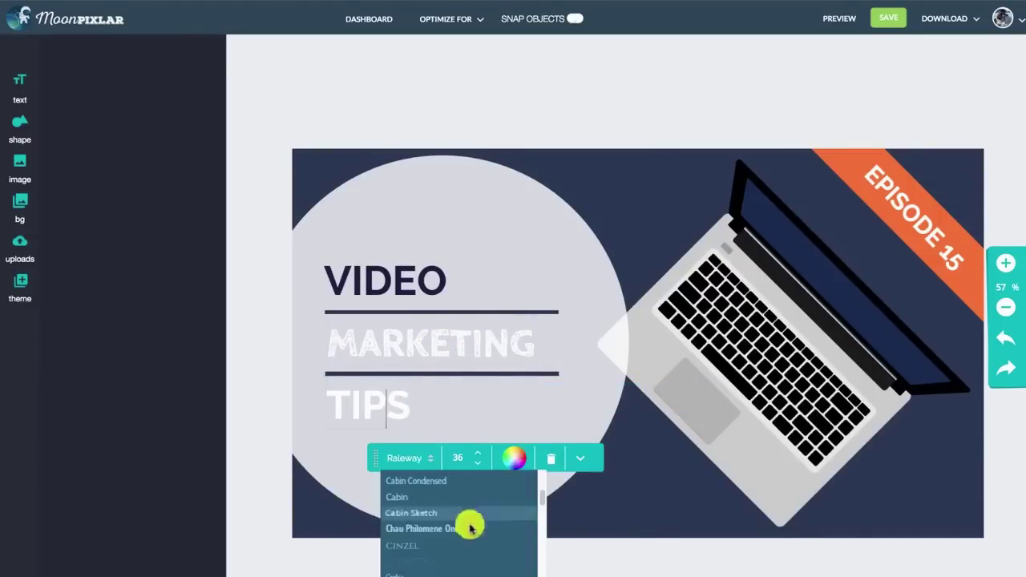
pyautogui.click(454, 511)
pyautogui.click(541, 97)
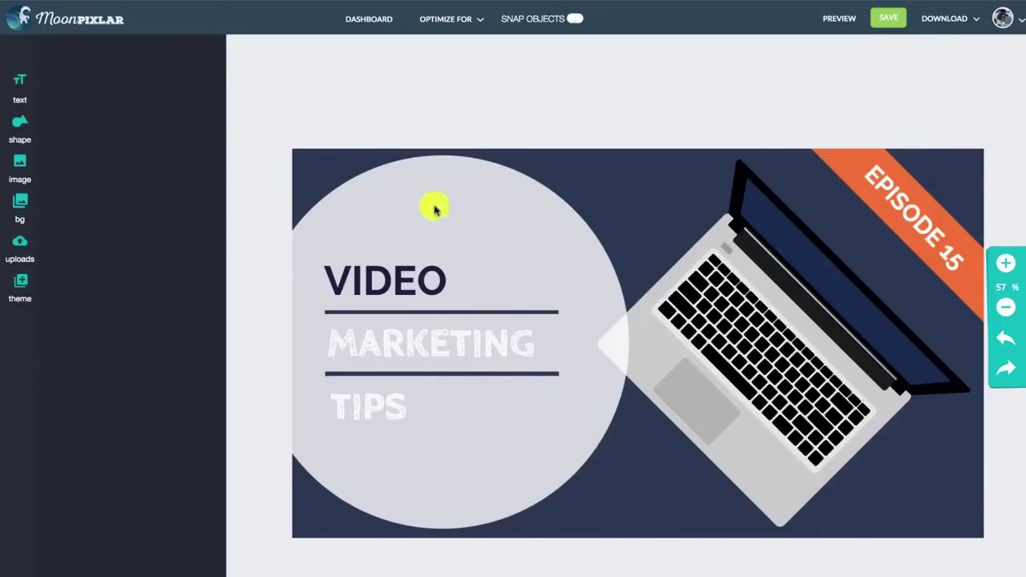
pyautogui.click(415, 277)
pyautogui.click(442, 333)
pyautogui.click(451, 393)
pyautogui.click(497, 88)
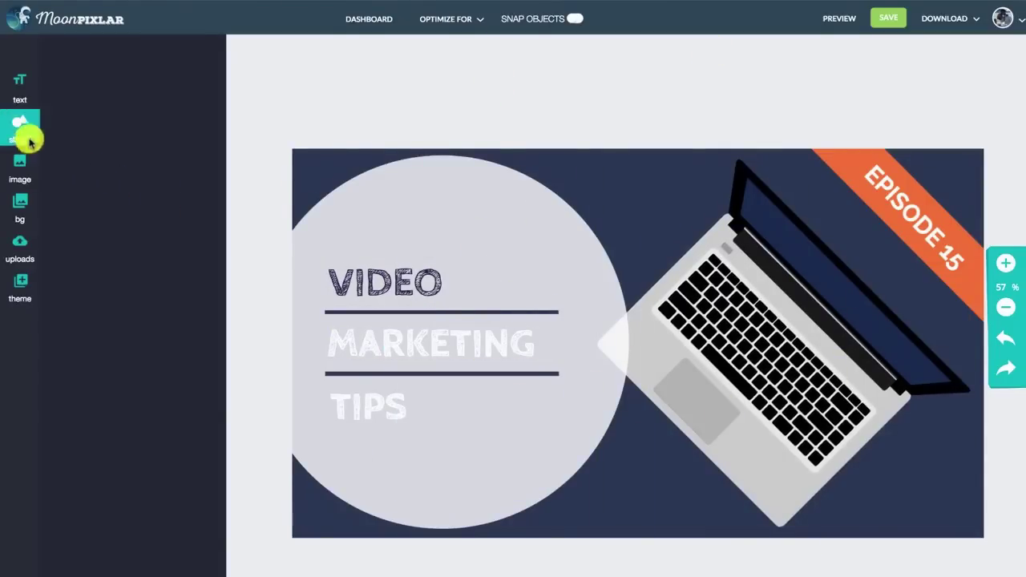
# Step: Add the Lovely Text speech bubble to the canvas and enlarge it
pyautogui.click(22, 88)
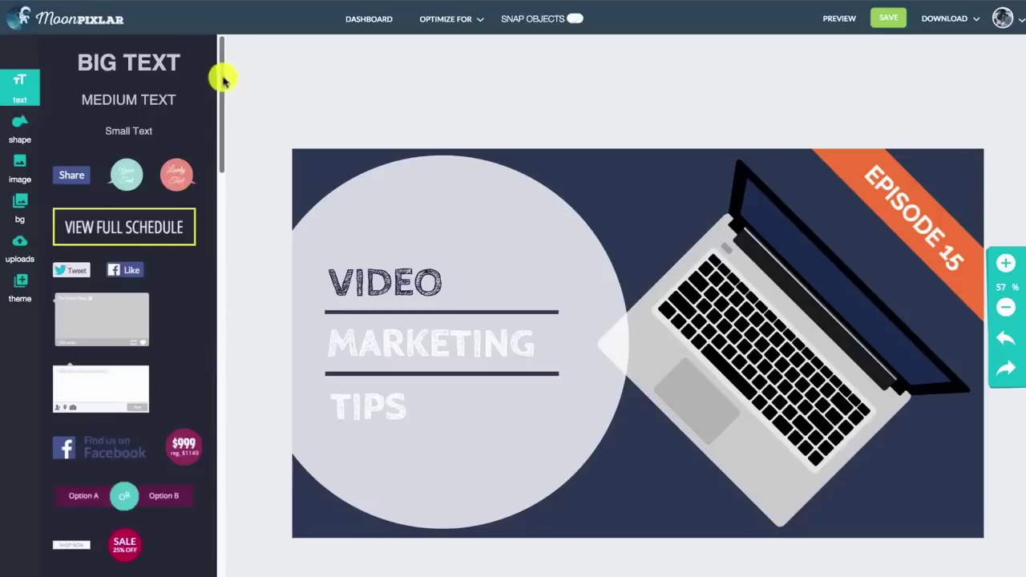
pyautogui.scroll(-2, 220, 80)
pyautogui.scroll(-1, 208, 101)
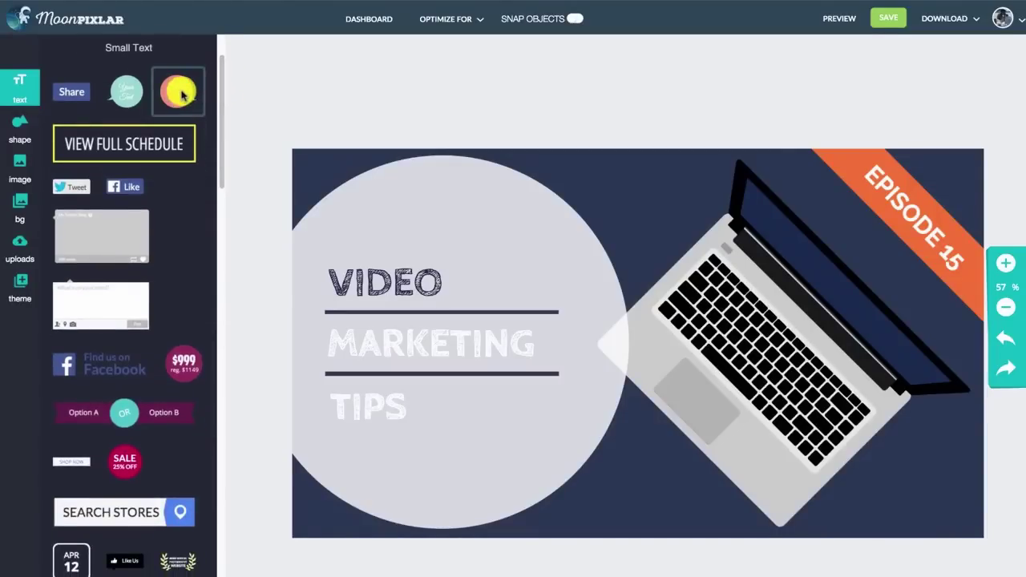
pyautogui.moveTo(182, 95)
pyautogui.mouseDown()
pyautogui.moveTo(570, 343)
pyautogui.moveTo(633, 344)
pyautogui.moveTo(916, 463)
pyautogui.mouseUp()
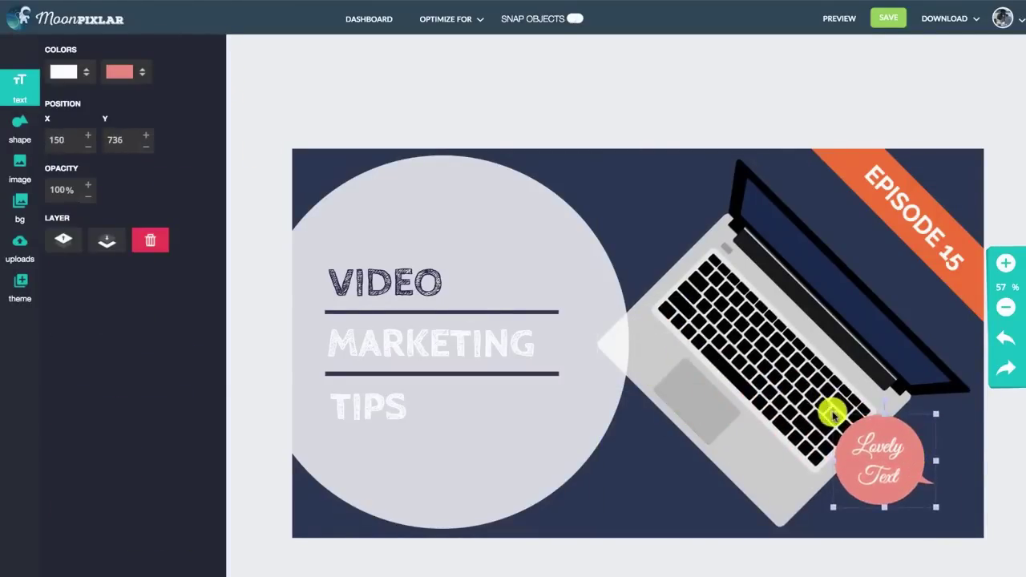
pyautogui.moveTo(833, 414); pyautogui.dragTo(897, 453)
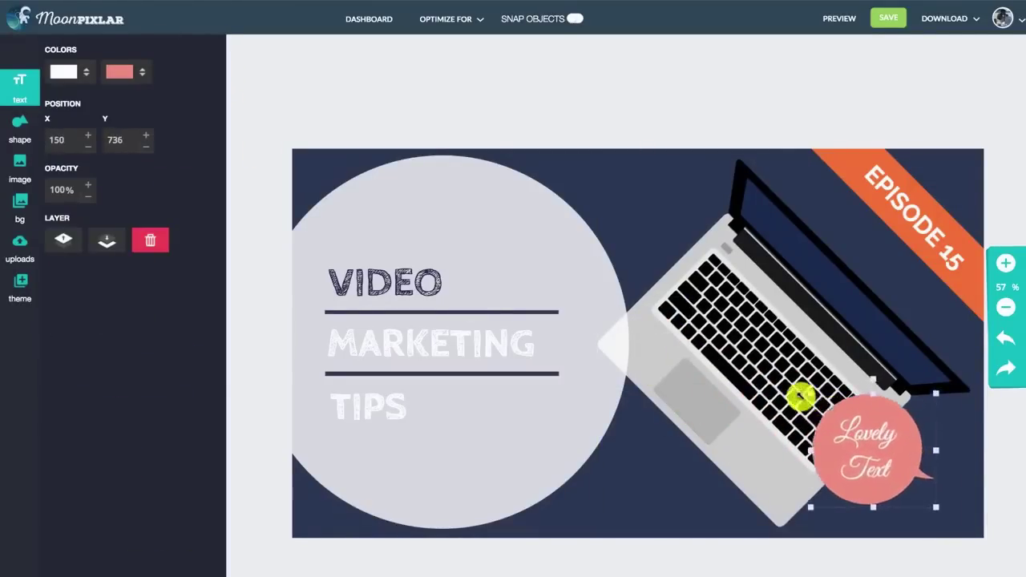
pyautogui.click(898, 453)
# Step: Retype the bubble text as Quick / 5 Min / Video on three lines
pyautogui.doubleClick(898, 449)
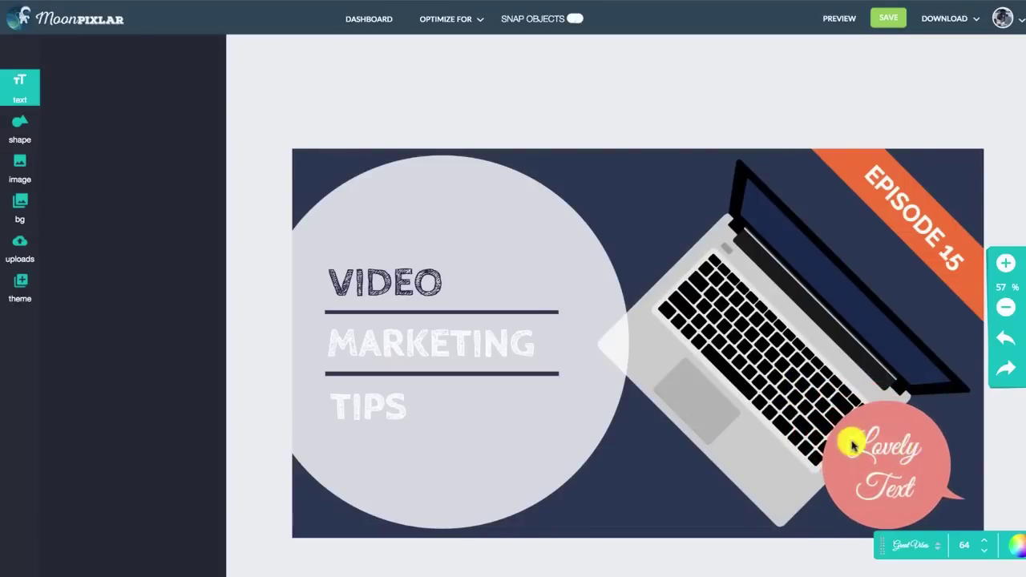
pyautogui.moveTo(853, 435); pyautogui.dragTo(914, 498)
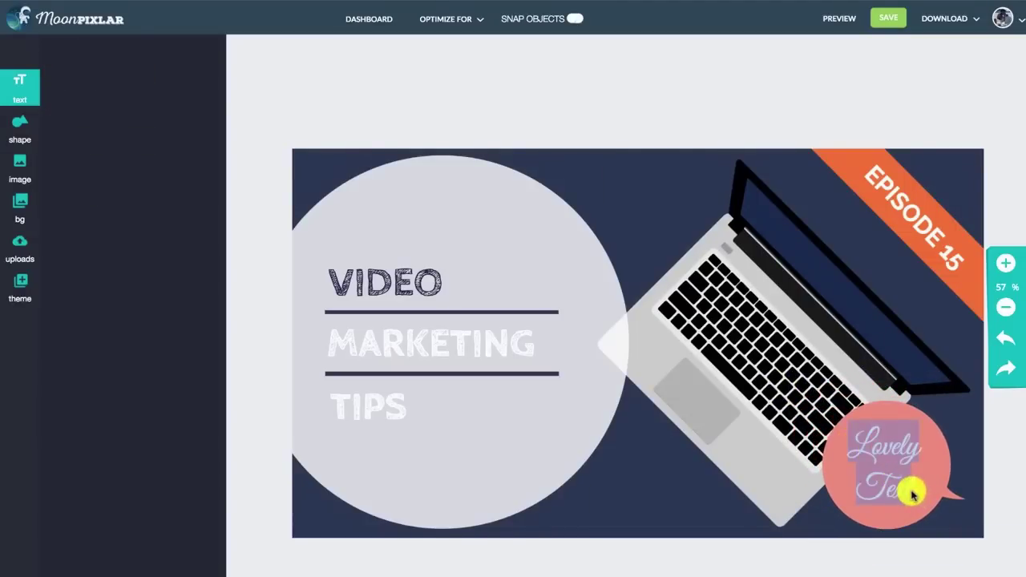
pyautogui.write('Quick')
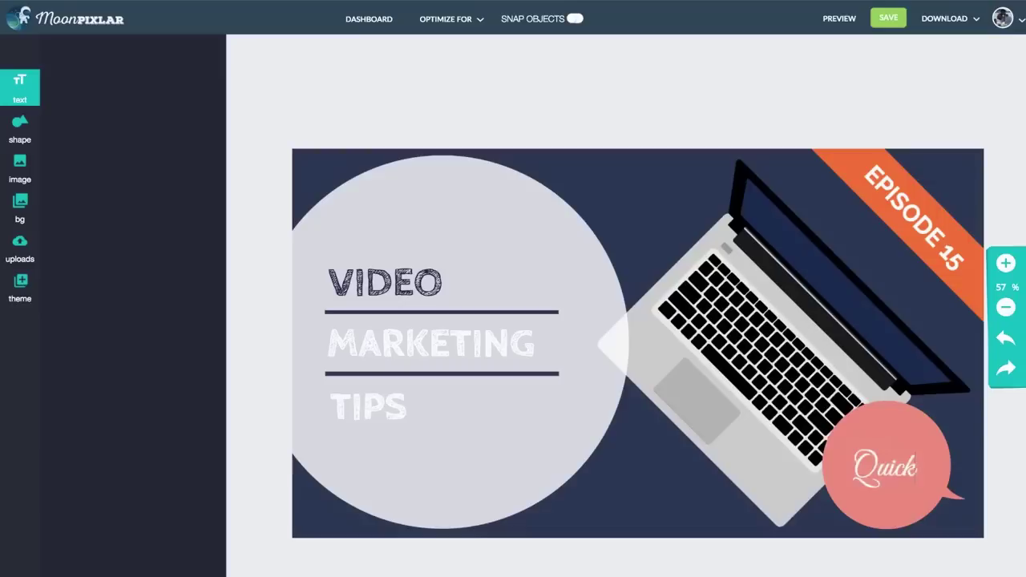
pyautogui.press('Return')
pyautogui.write('in Video')
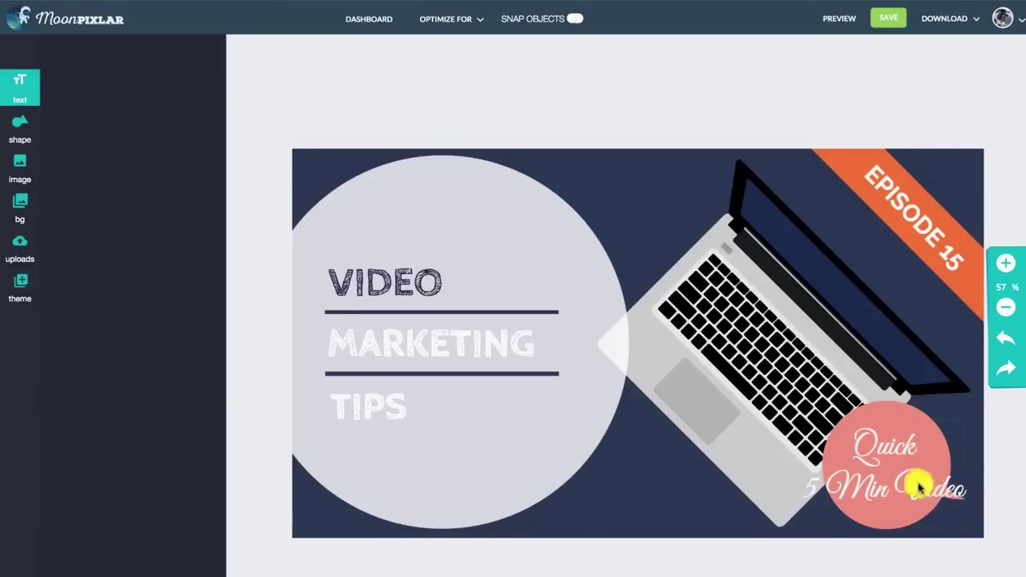
pyautogui.press('Return')
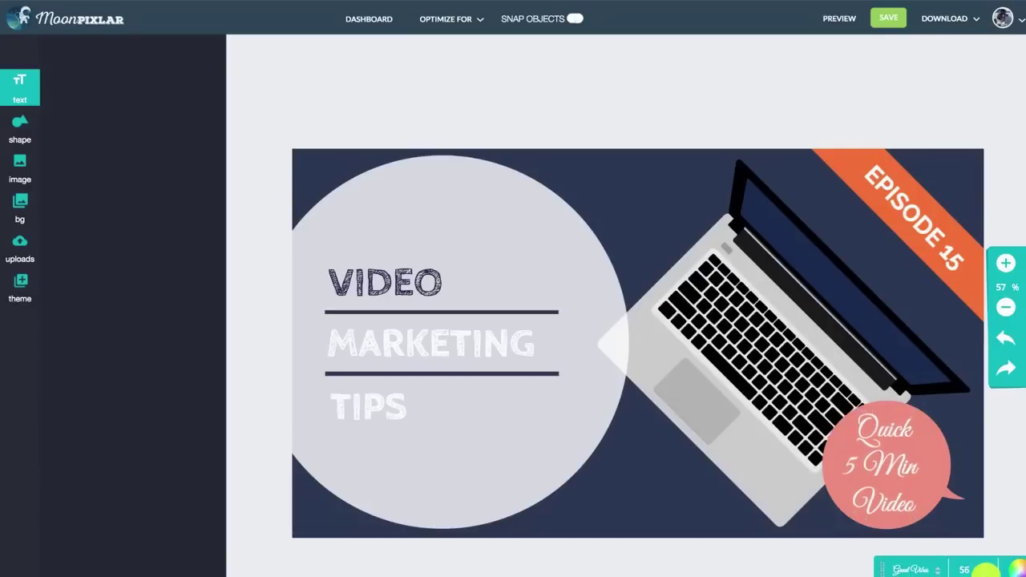
# Step: Change the bubble fill to blue and move it to the top of the laptop
pyautogui.click(930, 443)
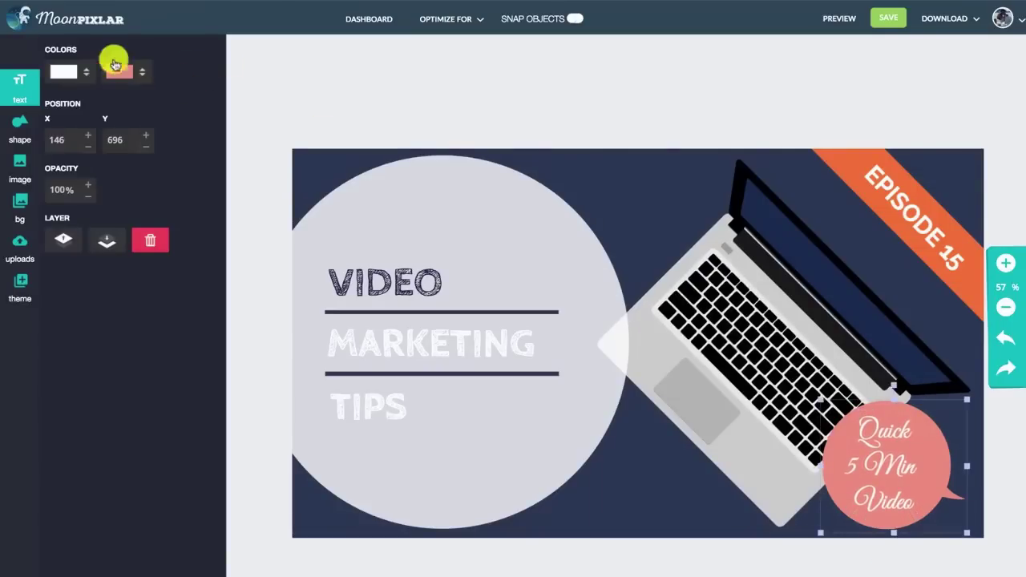
pyautogui.click(122, 71)
pyautogui.click(129, 71)
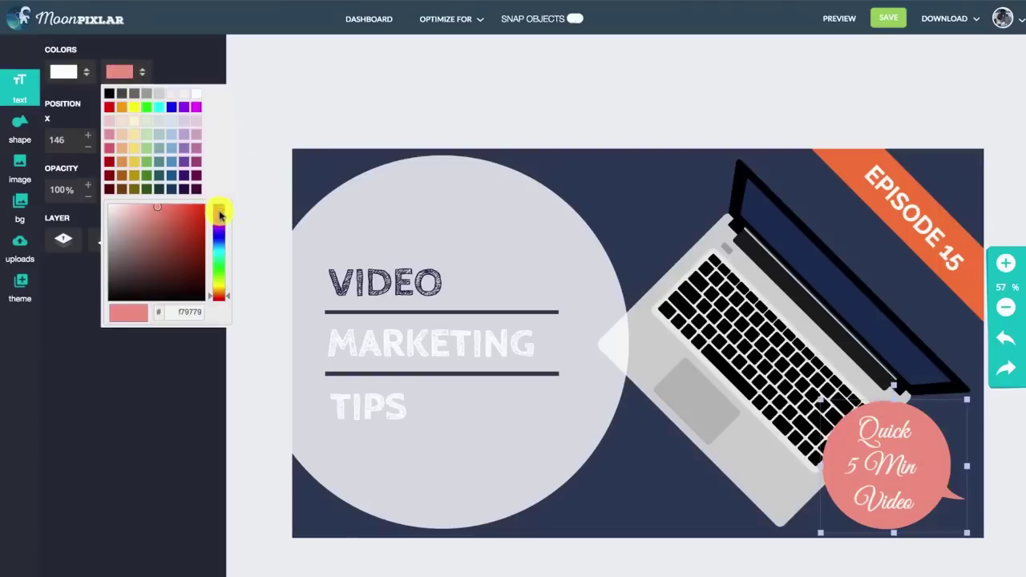
pyautogui.click(185, 209)
pyautogui.moveTo(217, 225); pyautogui.dragTo(223, 244)
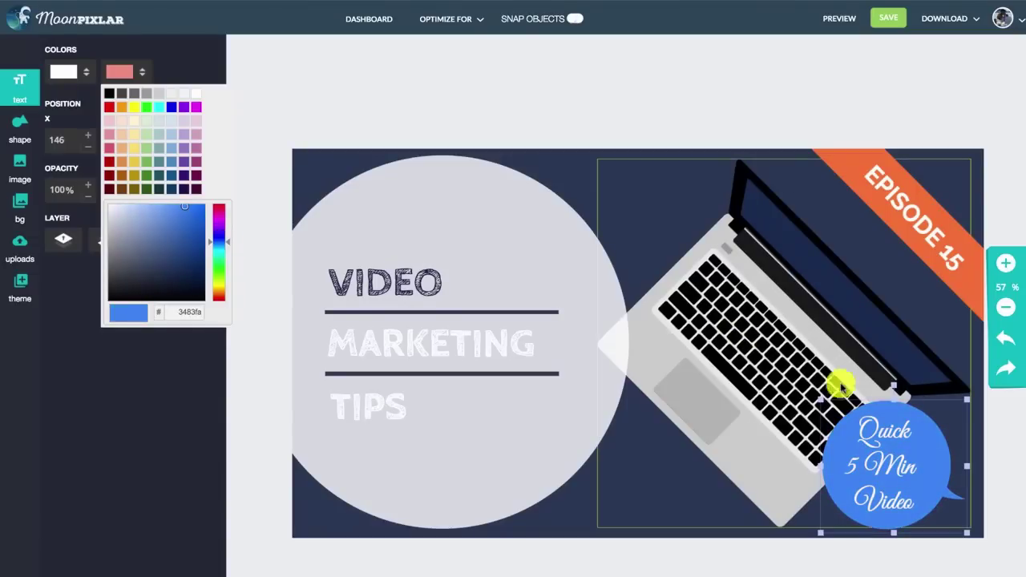
pyautogui.click(962, 465)
pyautogui.moveTo(938, 467)
pyautogui.mouseDown()
pyautogui.moveTo(717, 221)
pyautogui.moveTo(687, 240)
pyautogui.mouseUp()
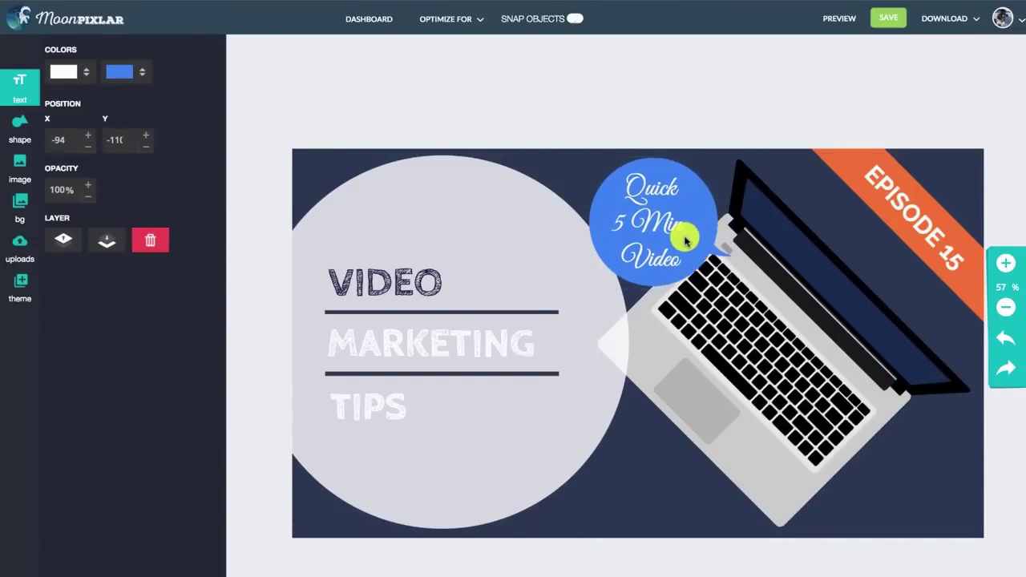
# Step: Browse the full shape library
pyautogui.click(21, 128)
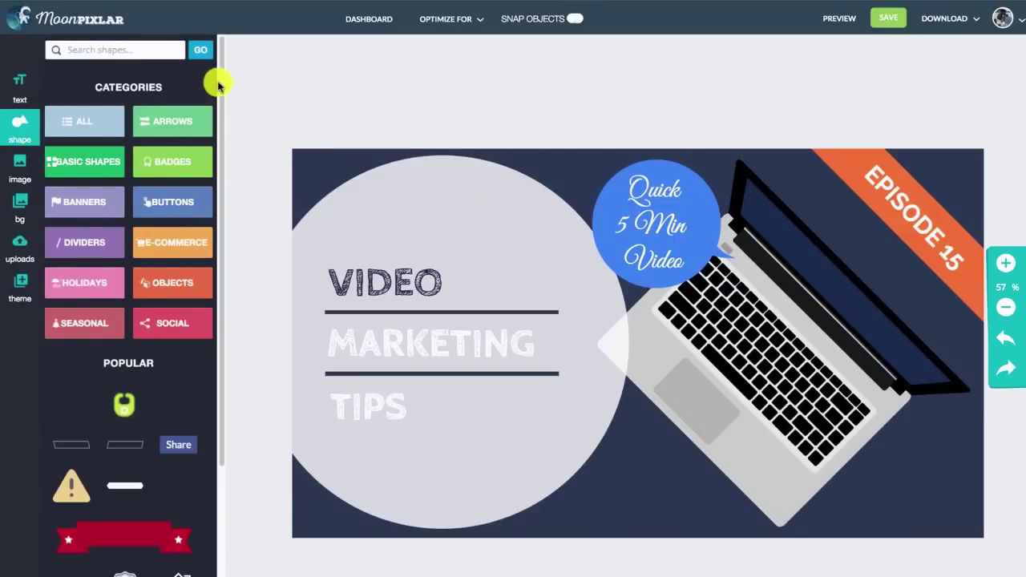
pyautogui.scroll(-1, 220, 86)
pyautogui.click(83, 97)
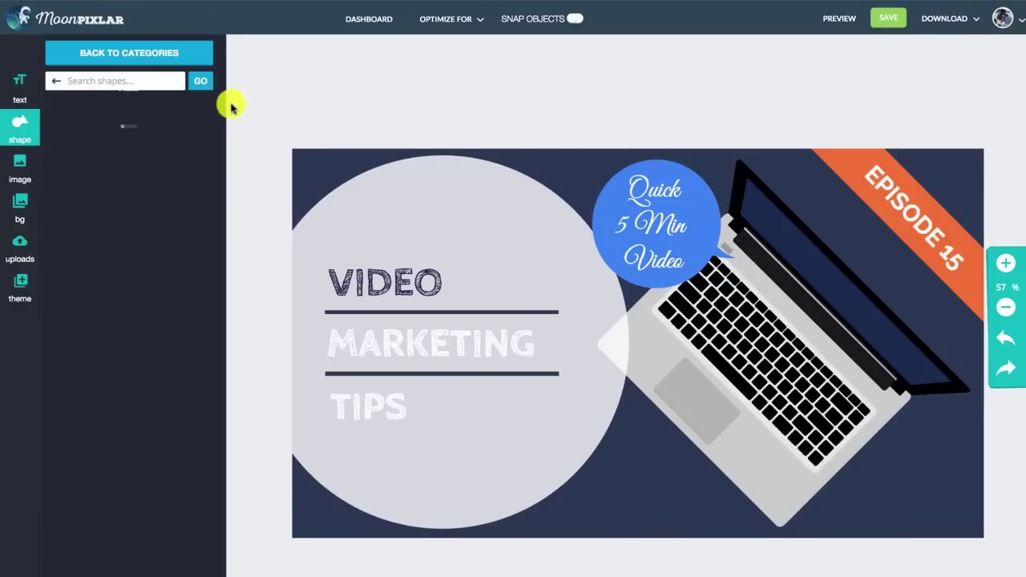
# Step: Place the orange brush-stroke shape under TIPS and recolour it red
pyautogui.moveTo(223, 96); pyautogui.dragTo(225, 161)
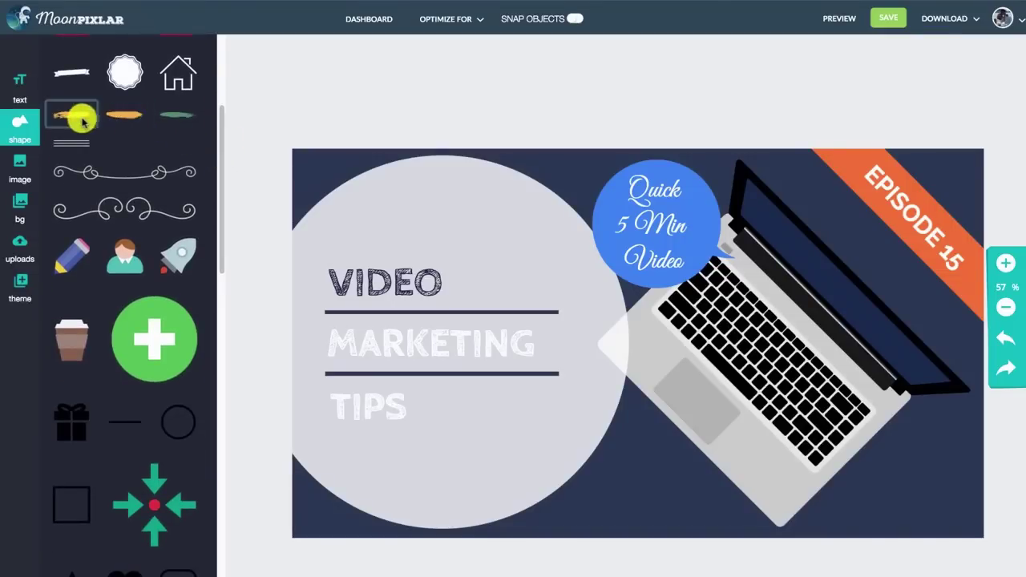
pyautogui.moveTo(83, 119)
pyautogui.mouseDown()
pyautogui.moveTo(641, 343)
pyautogui.moveTo(442, 435)
pyautogui.moveTo(469, 433)
pyautogui.moveTo(401, 431)
pyautogui.mouseUp()
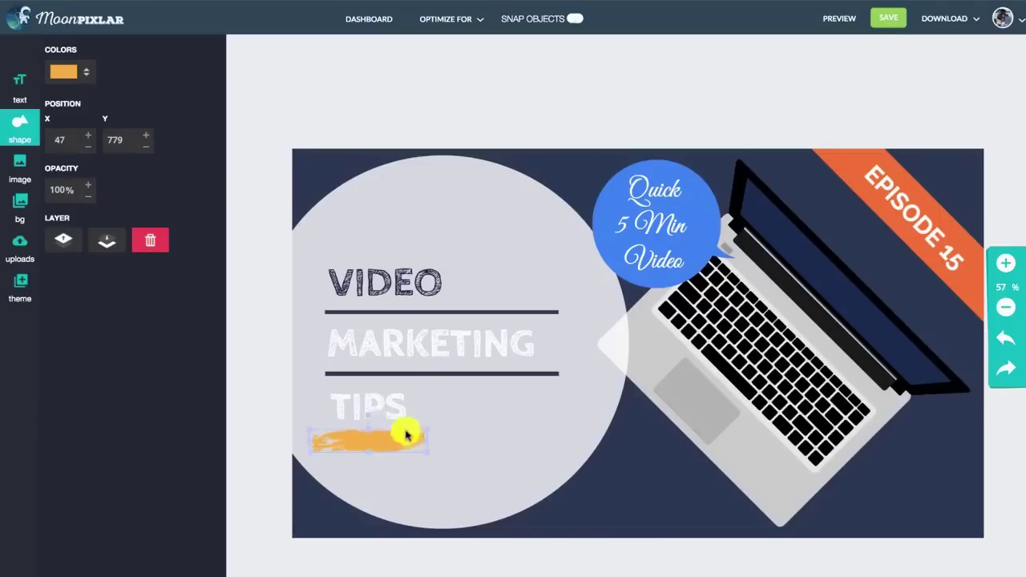
pyautogui.click(65, 72)
pyautogui.moveTo(162, 235)
pyautogui.mouseDown()
pyautogui.moveTo(168, 250)
pyautogui.moveTo(170, 204)
pyautogui.mouseUp()
pyautogui.click(398, 90)
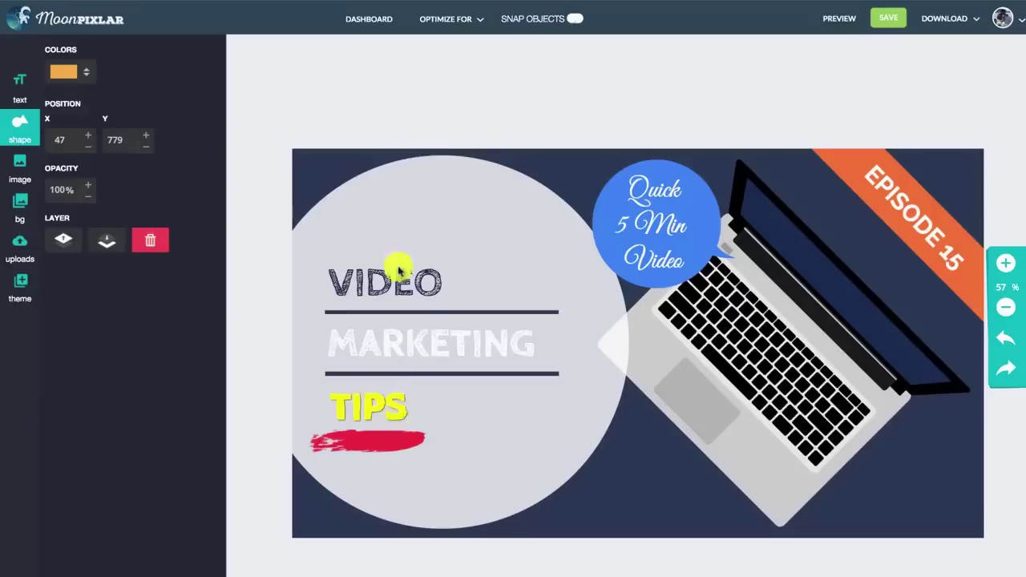
# Step: Browse the Banners shapes, then go back to the shape category grid
pyautogui.click(22, 143)
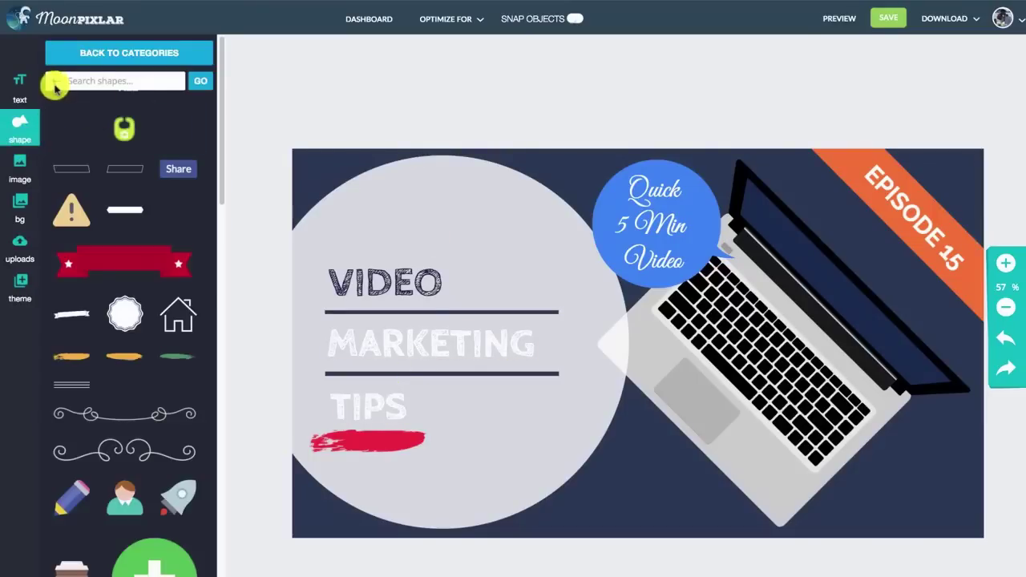
pyautogui.click(54, 85)
pyautogui.click(104, 209)
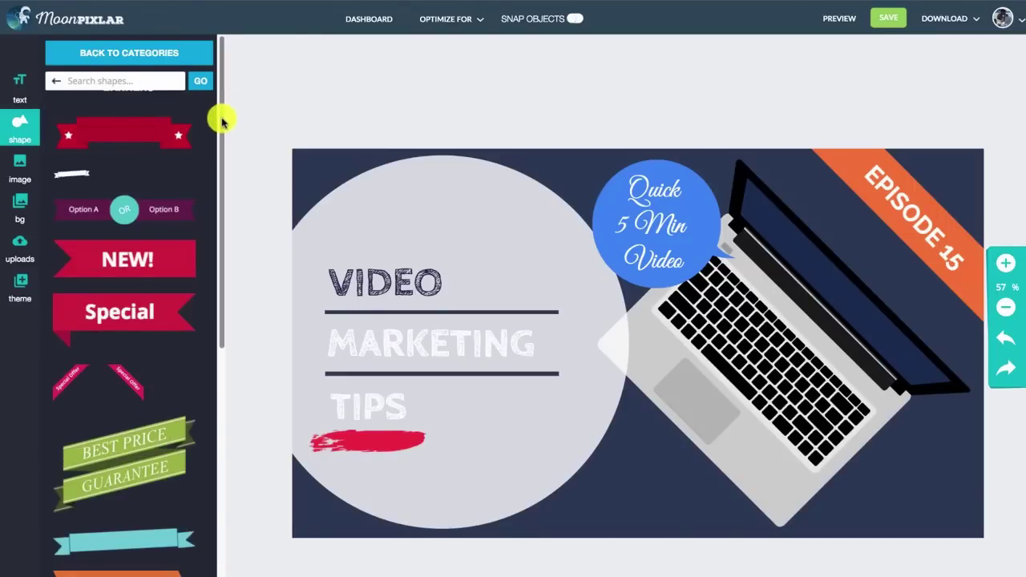
pyautogui.moveTo(222, 121)
pyautogui.mouseDown()
pyautogui.moveTo(206, 294)
pyautogui.moveTo(213, 366)
pyautogui.mouseUp()
pyautogui.click(21, 131)
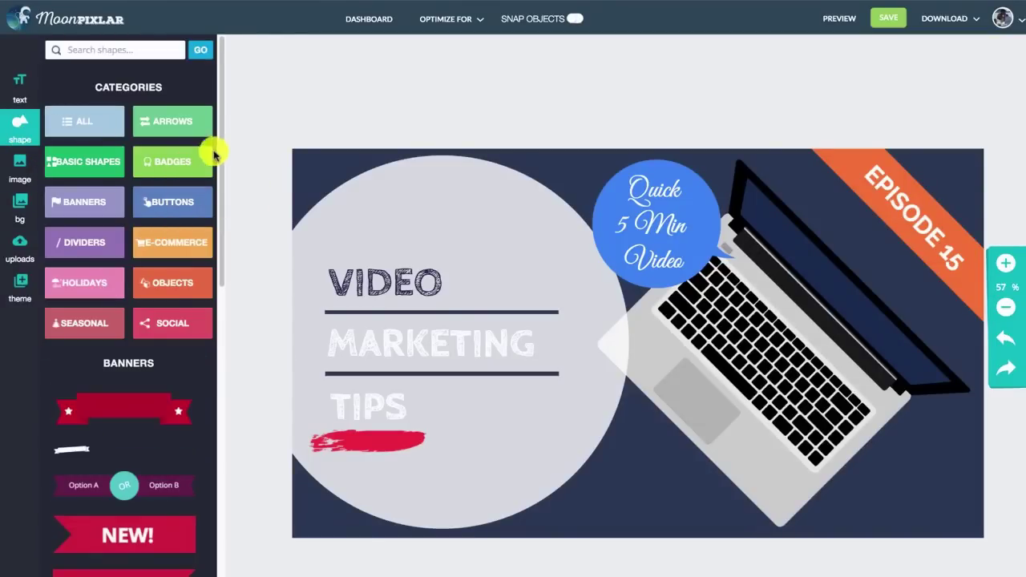
pyautogui.scroll(-2, 222, 160)
# Step: Search shapes for 'tennis', try the tennis ball bottom-right, then delete it
pyautogui.scroll(2, 222, 169)
pyautogui.click(133, 53)
pyautogui.write('tennis')
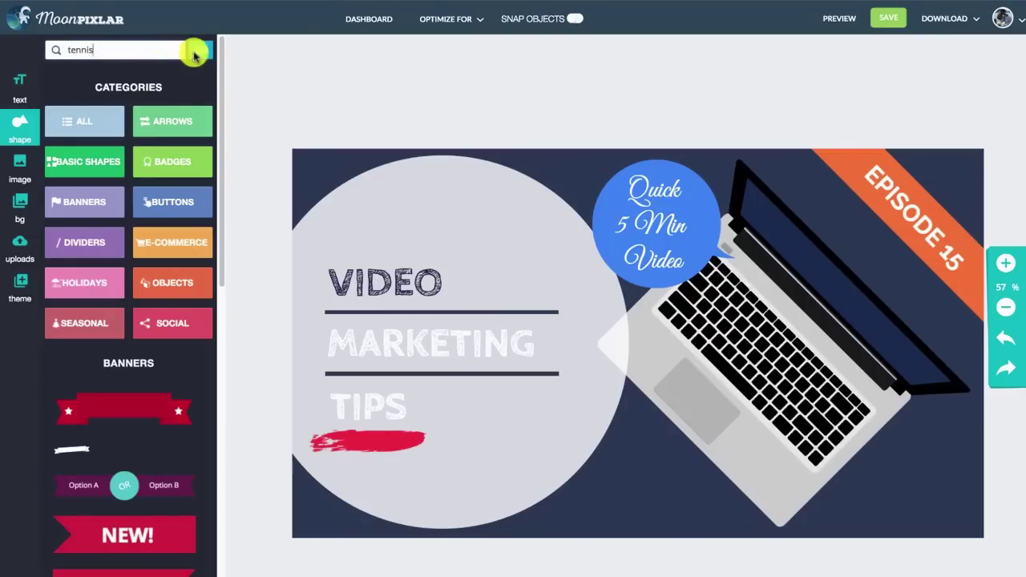
pyautogui.click(198, 49)
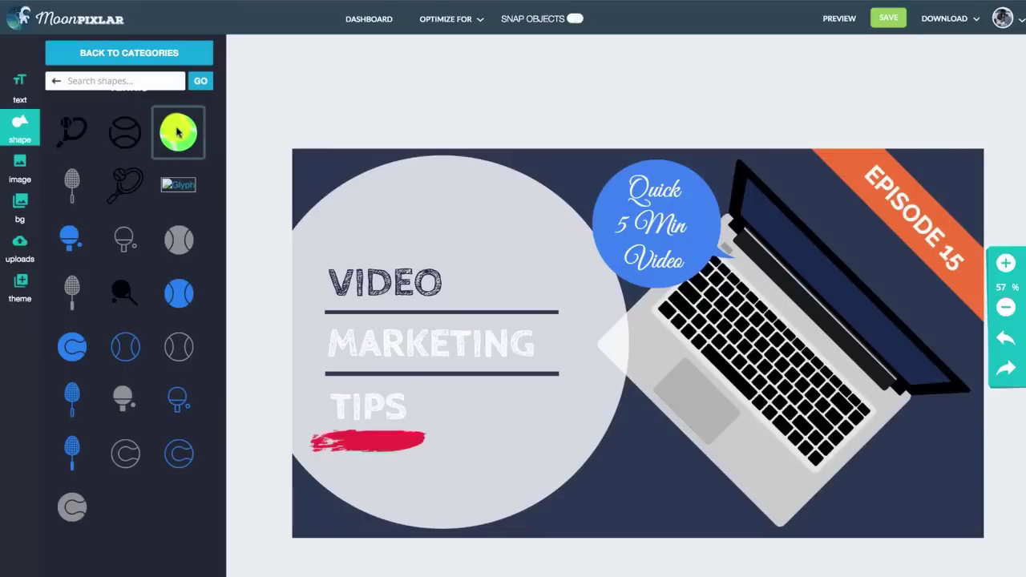
pyautogui.click(639, 347)
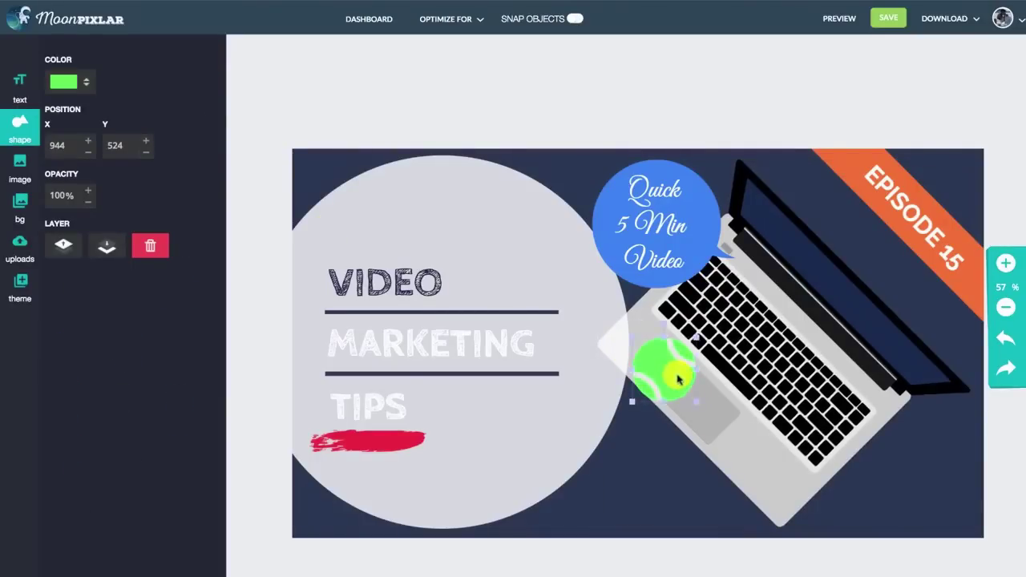
pyautogui.moveTo(648, 351)
pyautogui.mouseDown()
pyautogui.moveTo(942, 497)
pyautogui.moveTo(916, 478)
pyautogui.mouseUp()
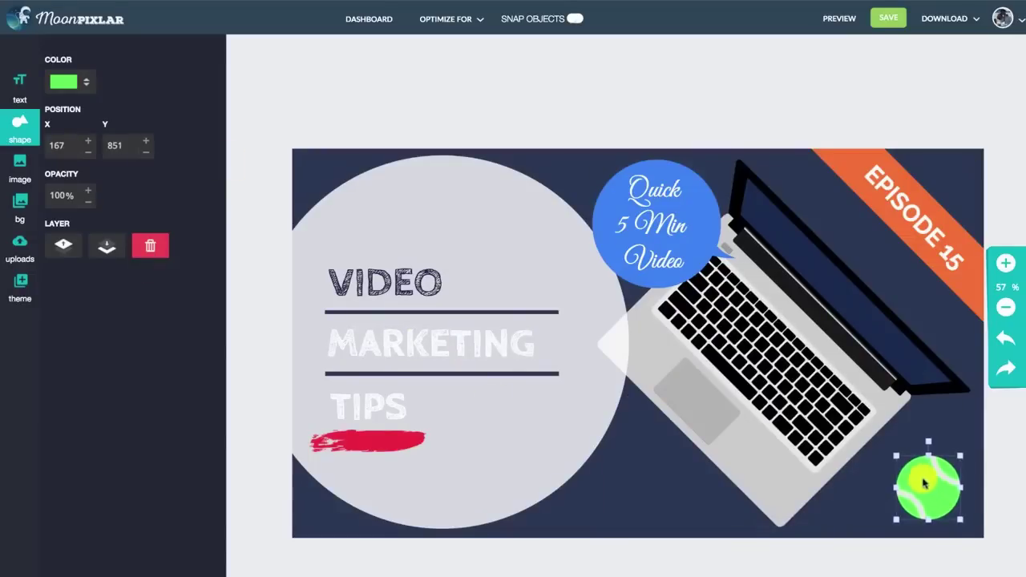
pyautogui.click(150, 246)
pyautogui.write('coffee')
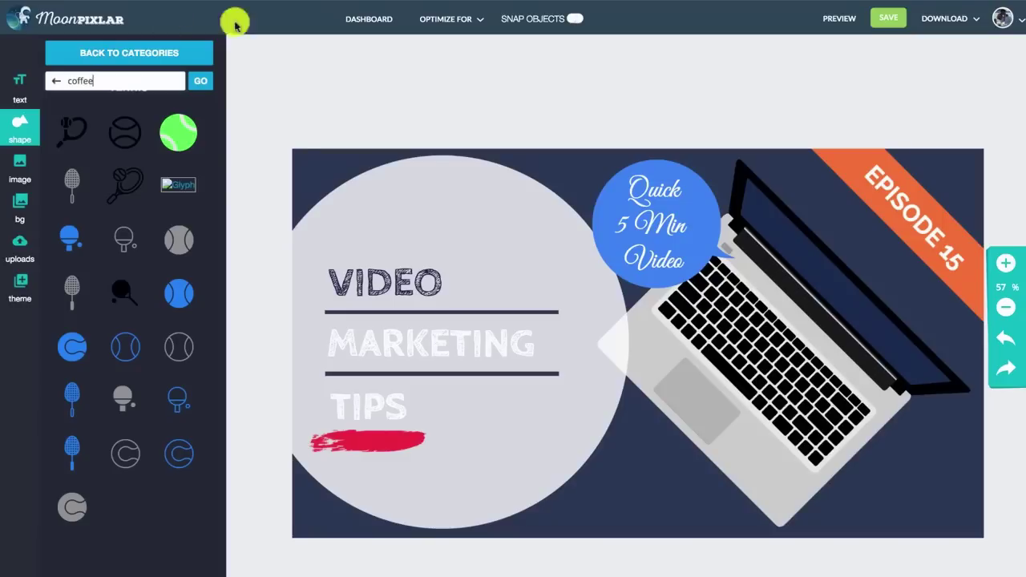
# Step: Add the red steaming coffee mug from the 'coffee' search, placed bottom-right and enlarged
pyautogui.click(200, 80)
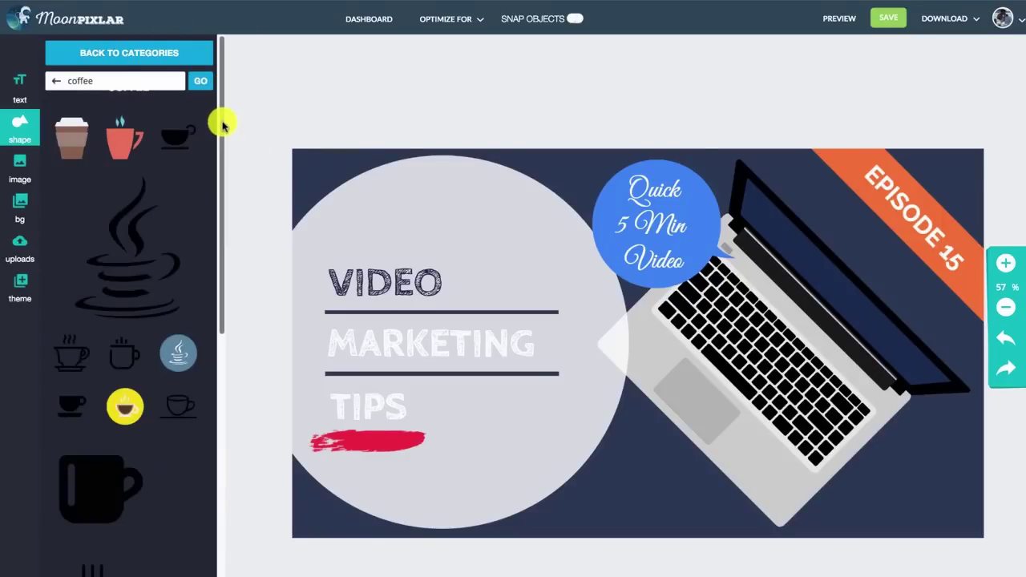
pyautogui.moveTo(223, 124)
pyautogui.mouseDown()
pyautogui.moveTo(212, 460)
pyautogui.moveTo(222, 137)
pyautogui.mouseUp()
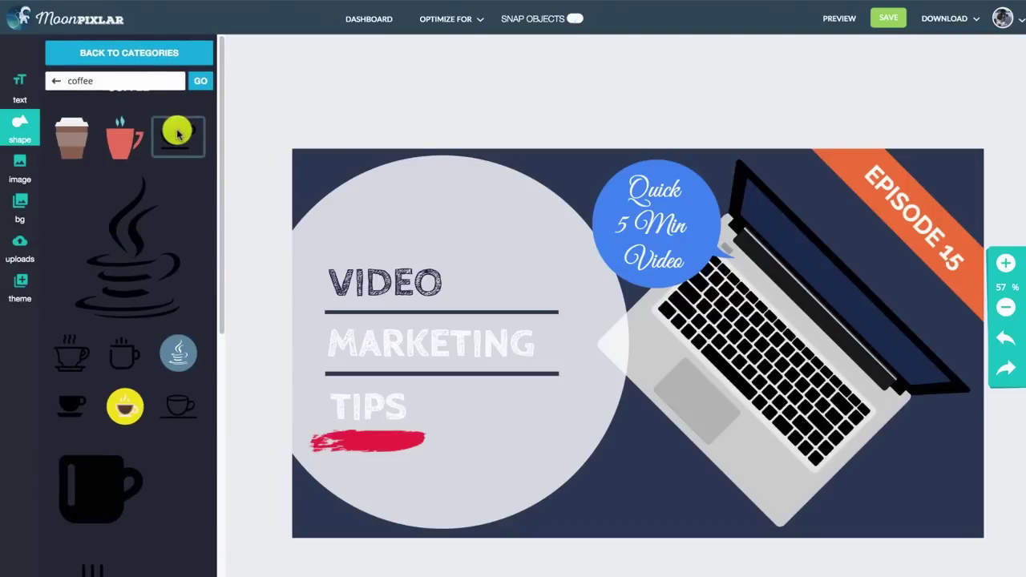
pyautogui.click(129, 136)
pyautogui.click(633, 343)
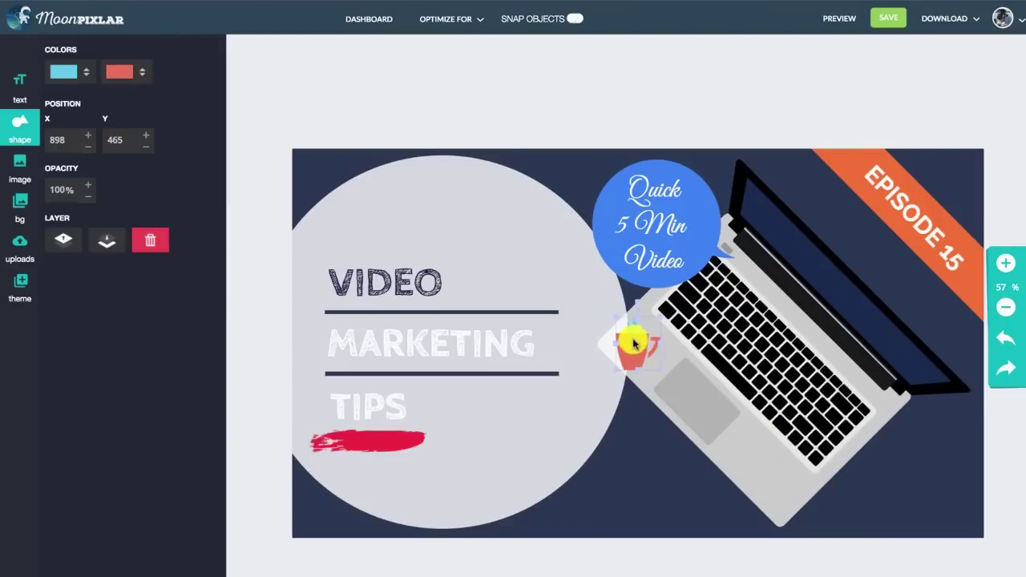
pyautogui.moveTo(632, 343); pyautogui.dragTo(934, 478)
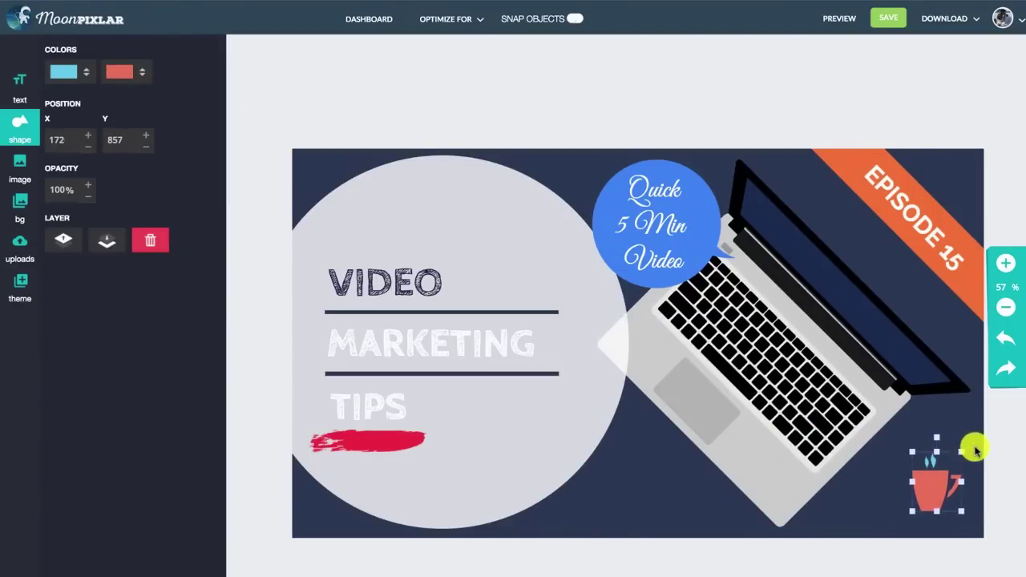
pyautogui.moveTo(938, 434); pyautogui.dragTo(930, 412)
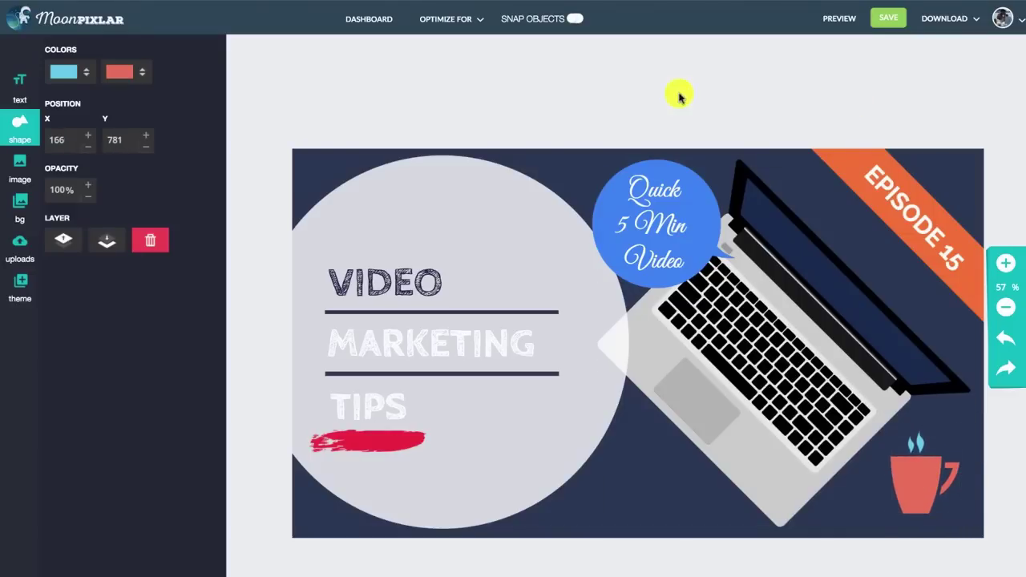
# Step: Try green, slate grey-blue, pink and red background colour swatches
pyautogui.click(22, 167)
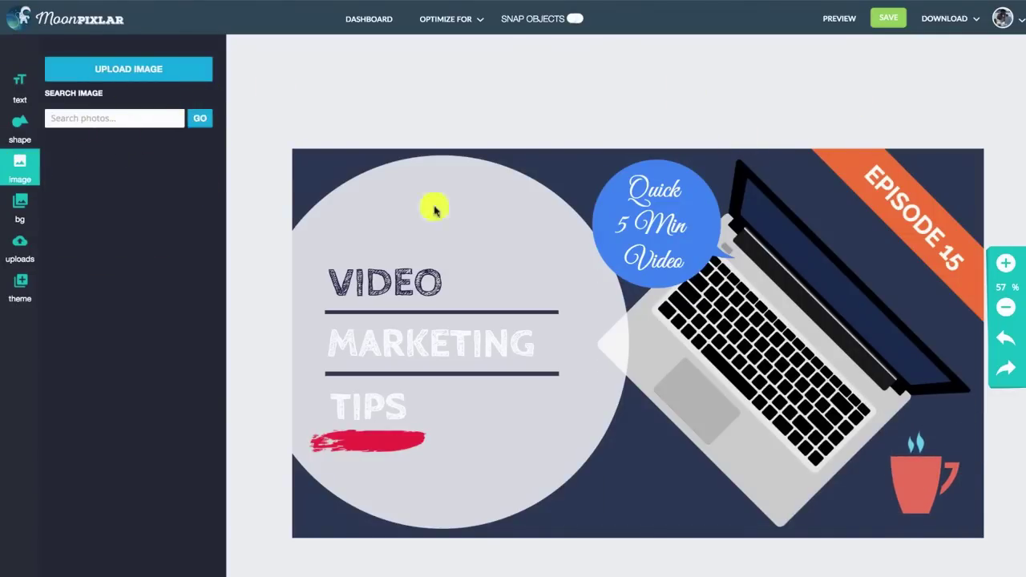
pyautogui.click(20, 210)
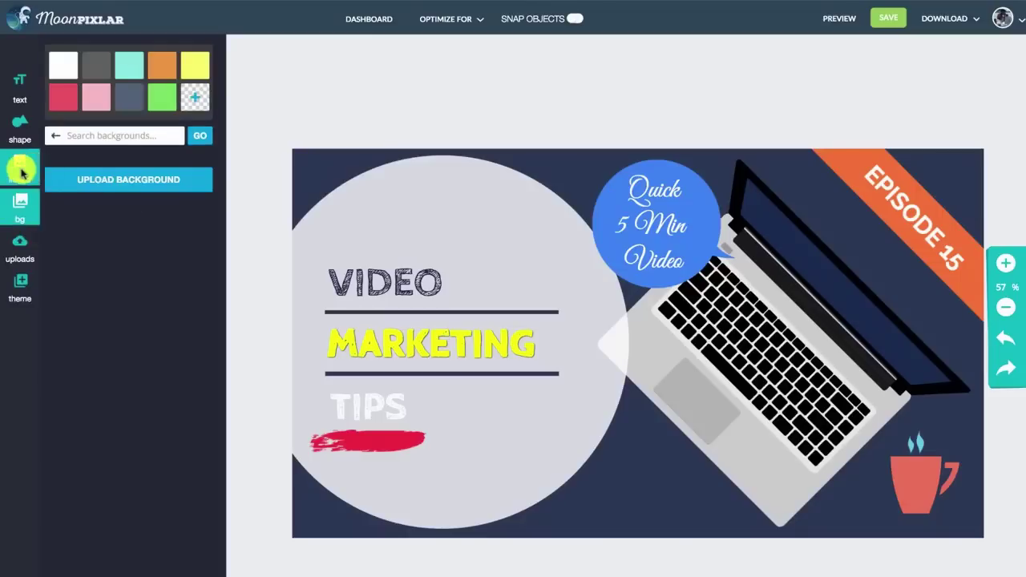
pyautogui.click(20, 170)
pyautogui.click(20, 207)
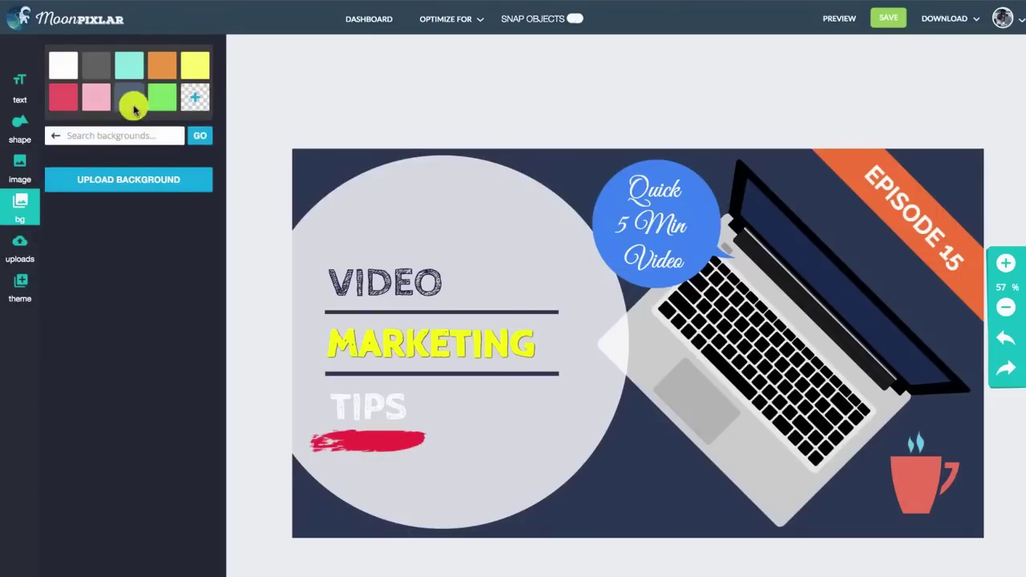
pyautogui.click(162, 98)
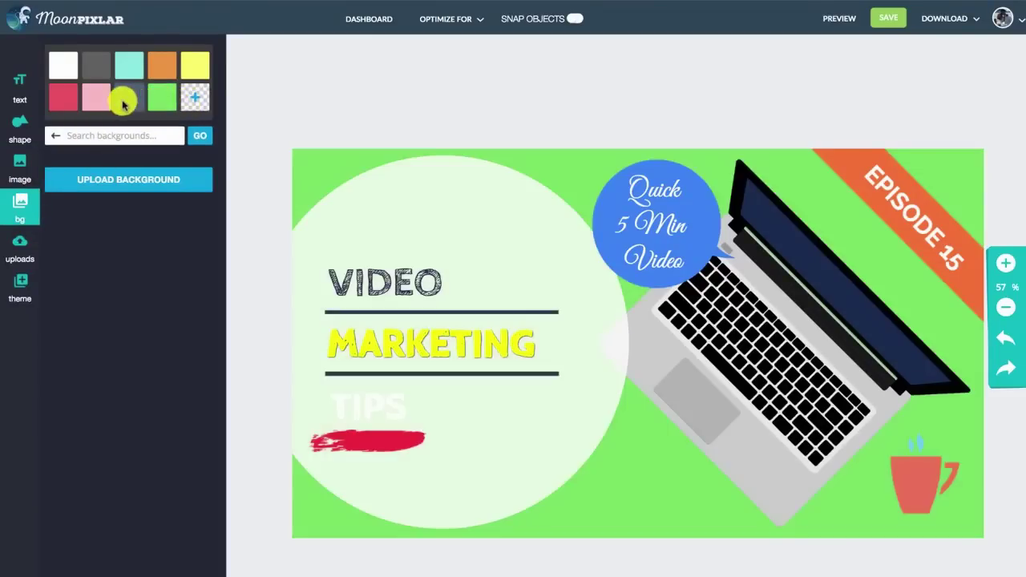
pyautogui.click(122, 98)
pyautogui.click(96, 98)
pyautogui.click(63, 96)
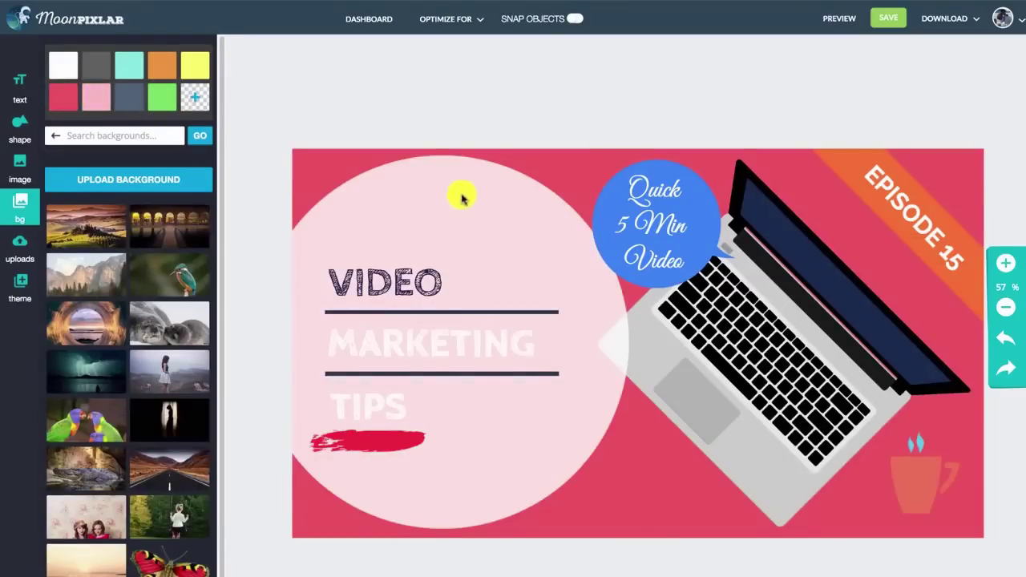
# Step: Pick a custom dark blue from the colour gradient and apply it to the background
pyautogui.click(195, 100)
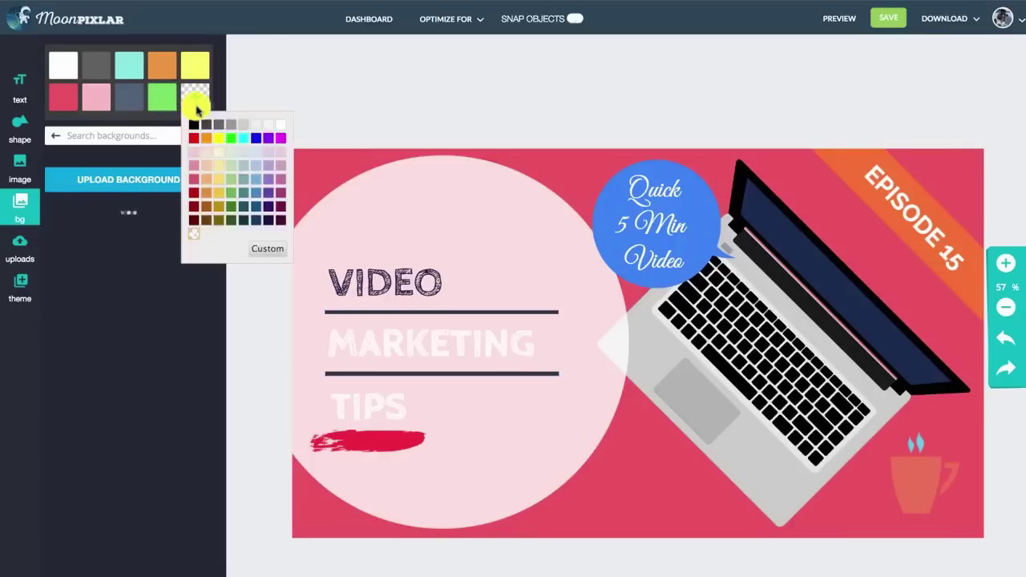
pyautogui.click(266, 246)
pyautogui.click(401, 180)
pyautogui.click(362, 168)
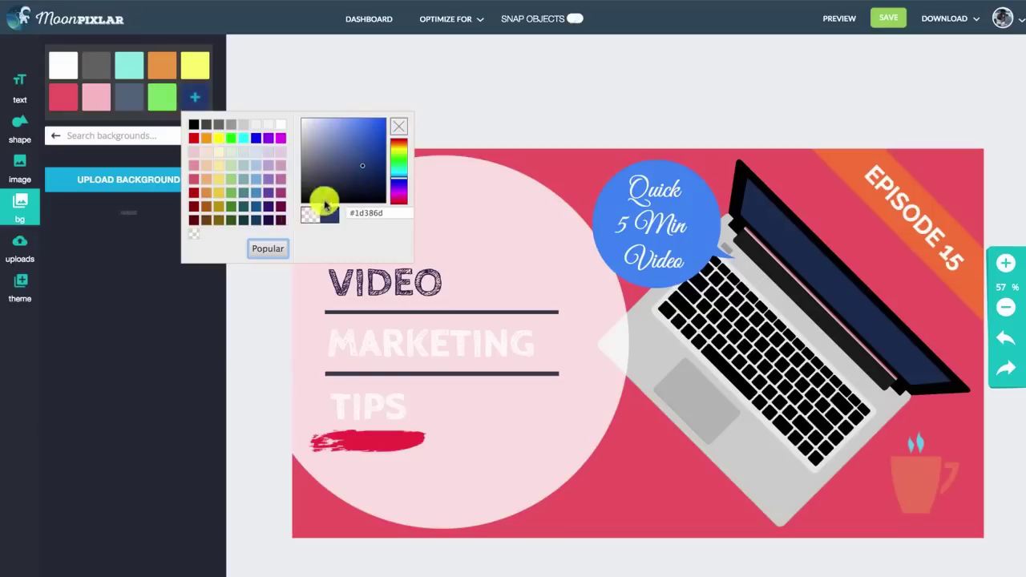
pyautogui.click(280, 245)
pyautogui.click(201, 97)
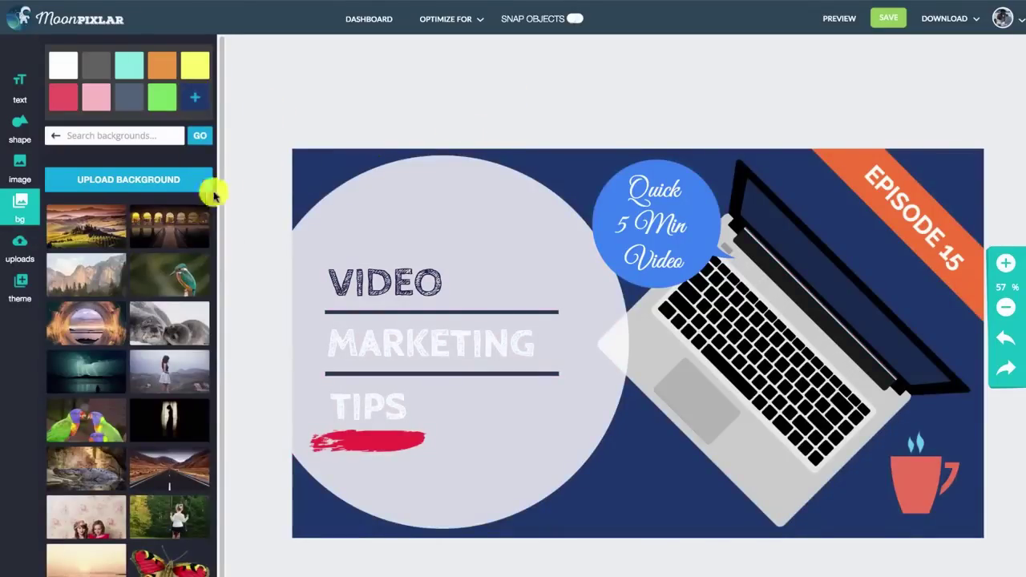
# Step: Fine-tune the background to a darker navy shade and close the colour picker
pyautogui.click(205, 97)
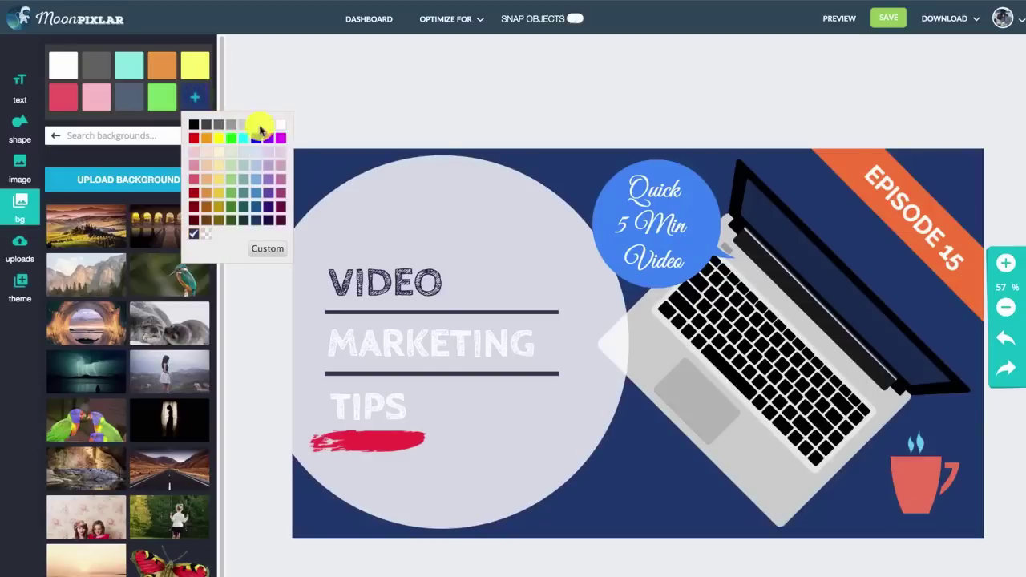
pyautogui.click(273, 246)
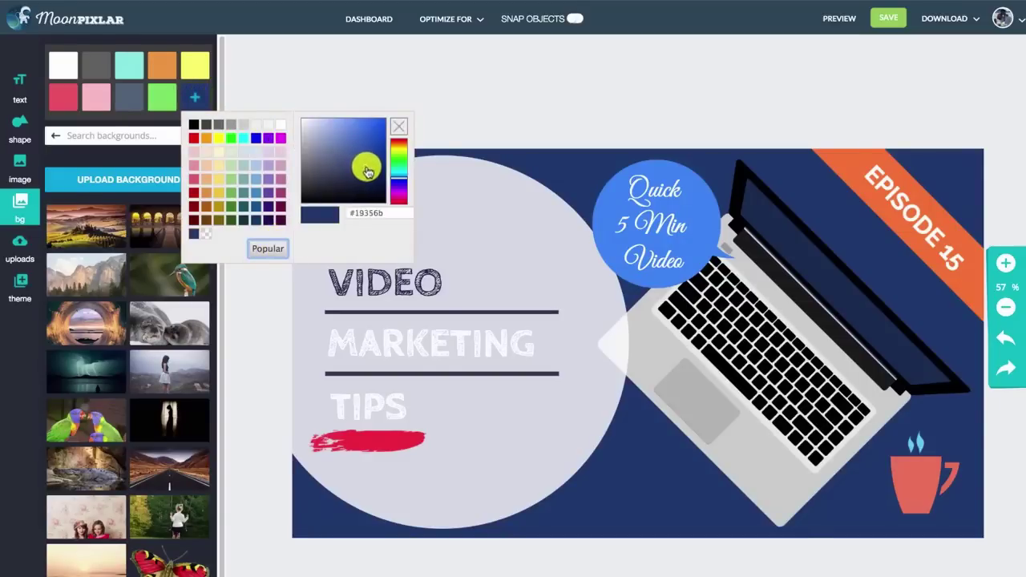
pyautogui.click(367, 165)
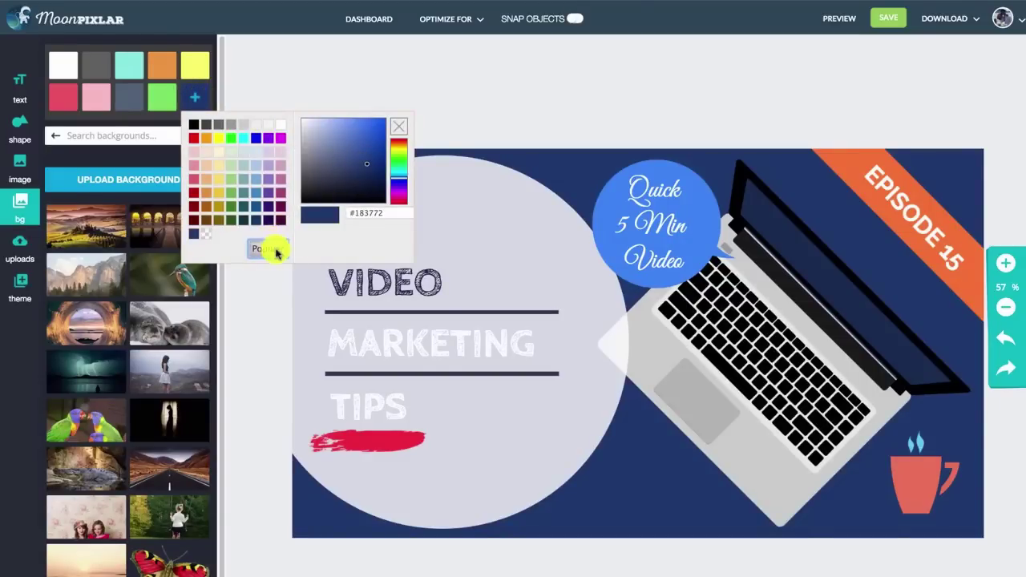
pyautogui.click(270, 250)
pyautogui.click(200, 103)
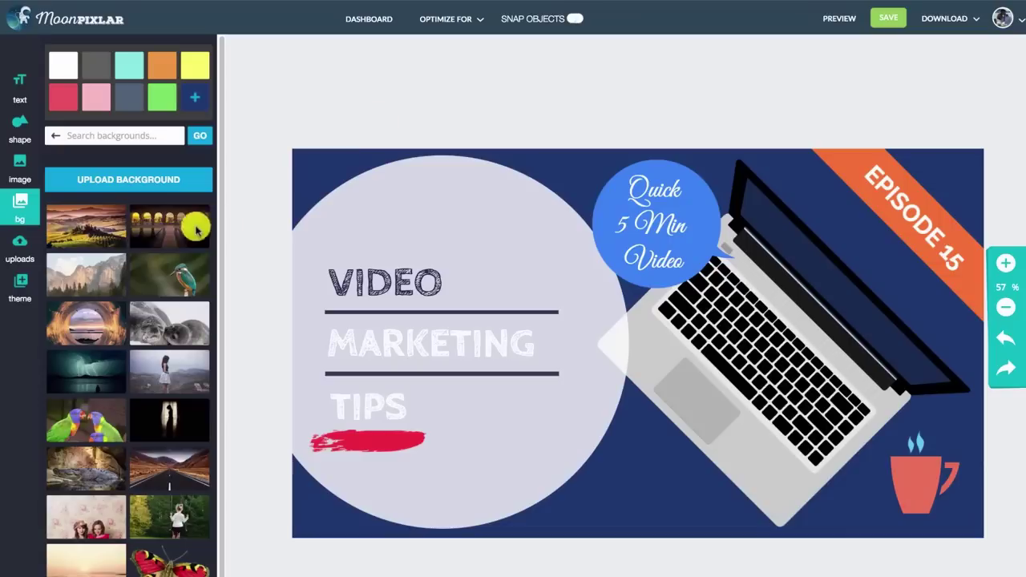
# Step: Save the laptop thumbnail design, then download it in JPG format
pyautogui.scroll(-1, 156, 288)
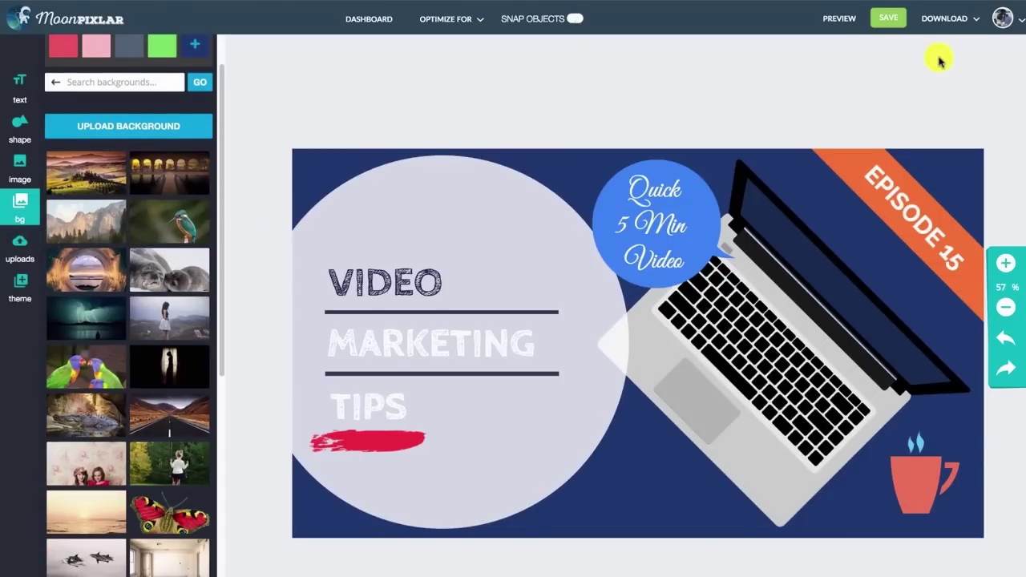
pyautogui.click(890, 17)
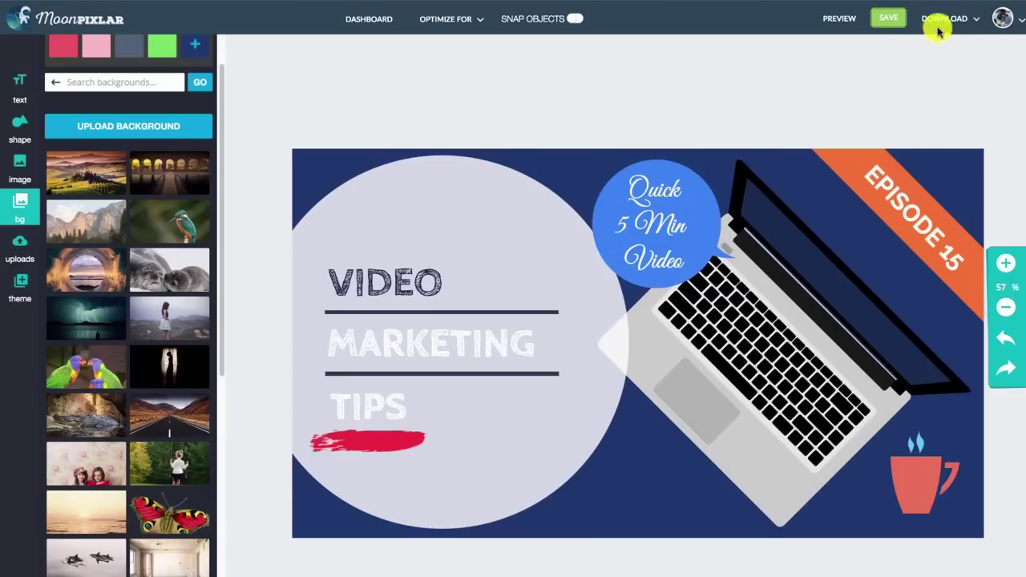
pyautogui.click(949, 24)
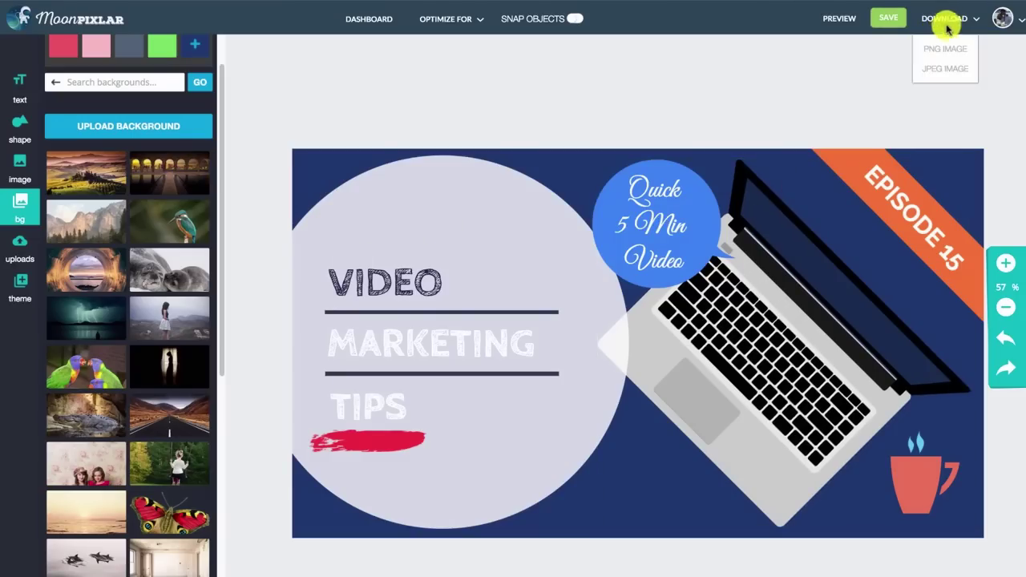
pyautogui.click(941, 70)
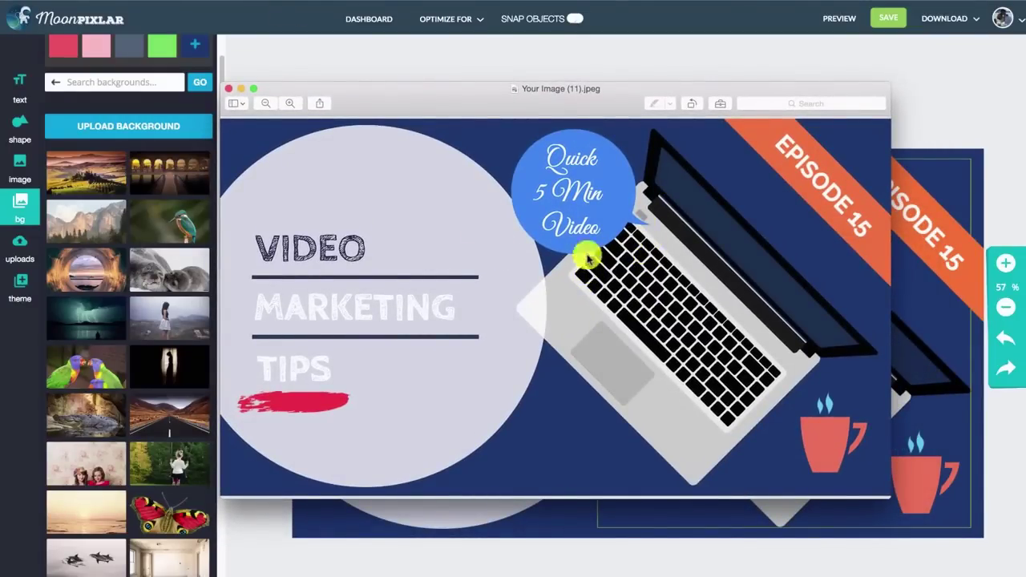
pyautogui.moveTo(581, 88); pyautogui.dragTo(588, 50)
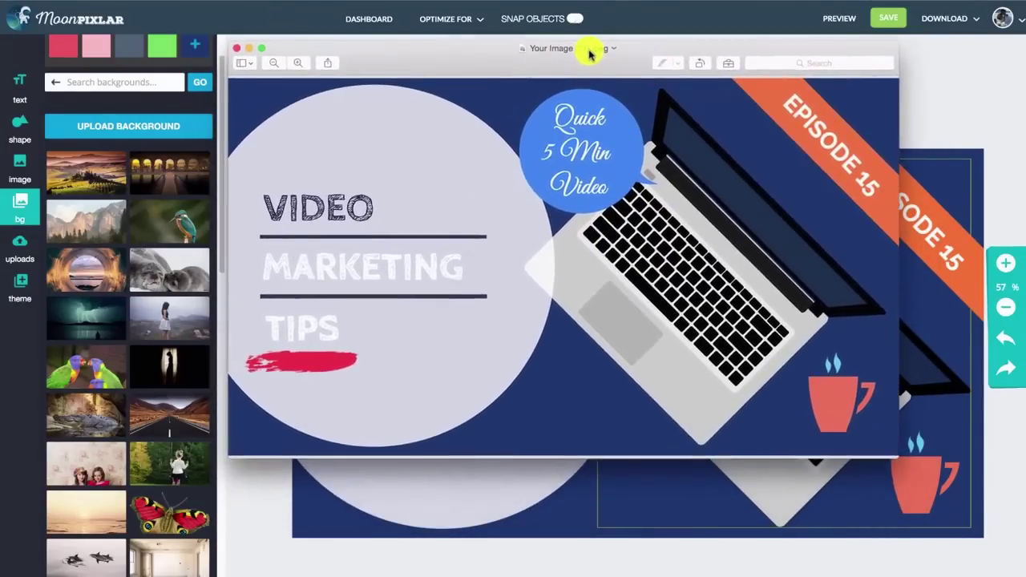
pyautogui.click(237, 47)
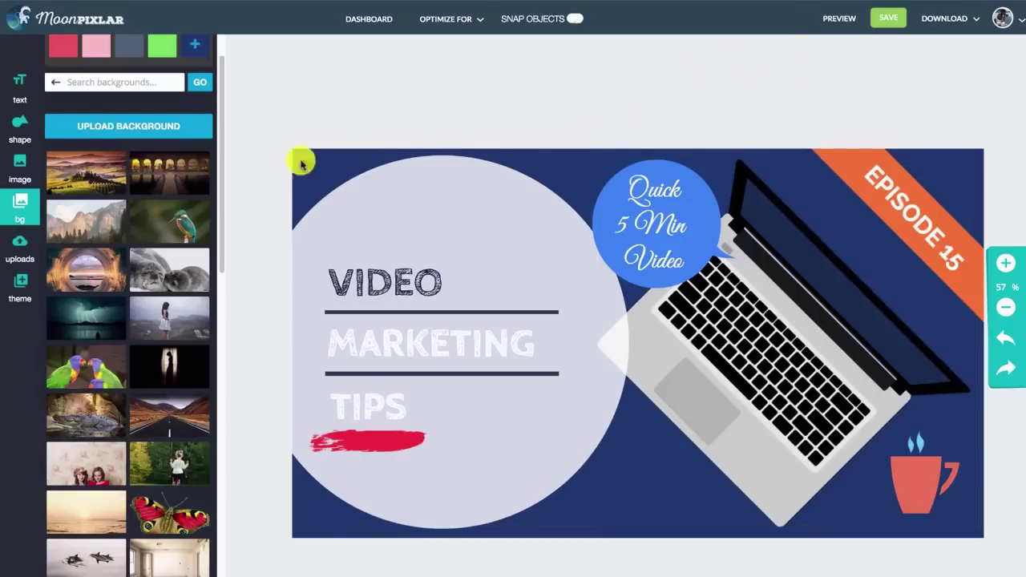
pyautogui.scroll(2, 193, 172)
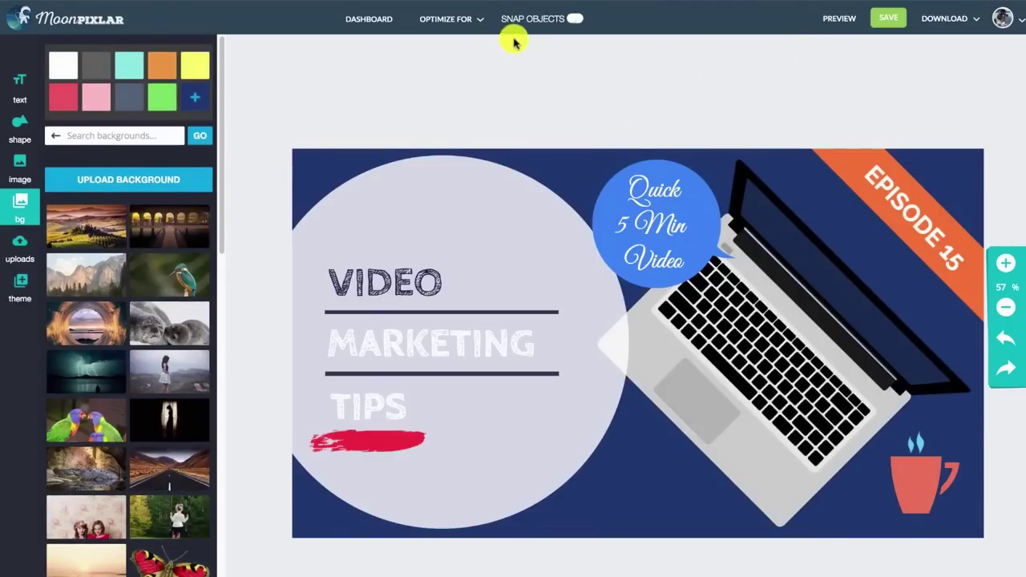